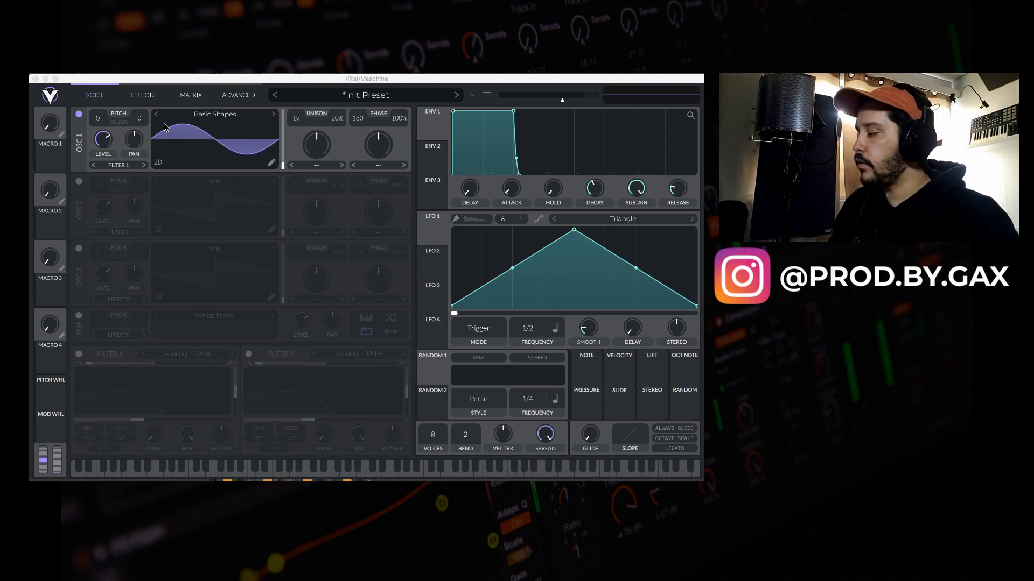
Step: Examine the spectrum of oscillator 1's sine wave in the SPAN analyzer and close the analyzer
{"action": "left_click", "coordinate": [293, 132]}
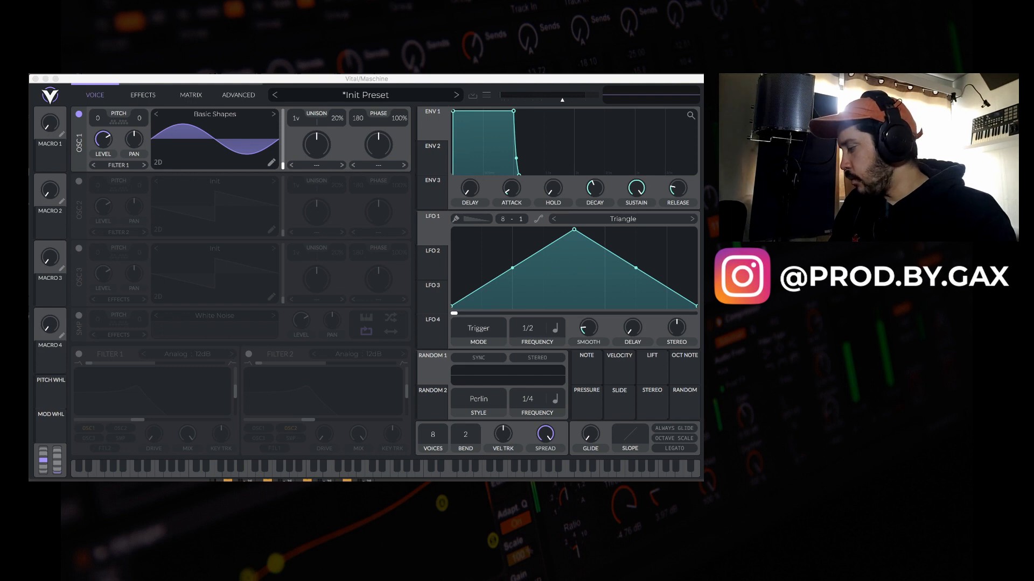
{"action": "left_click_drag", "start_coordinate": [674, 18], "coordinate": [422, 131]}
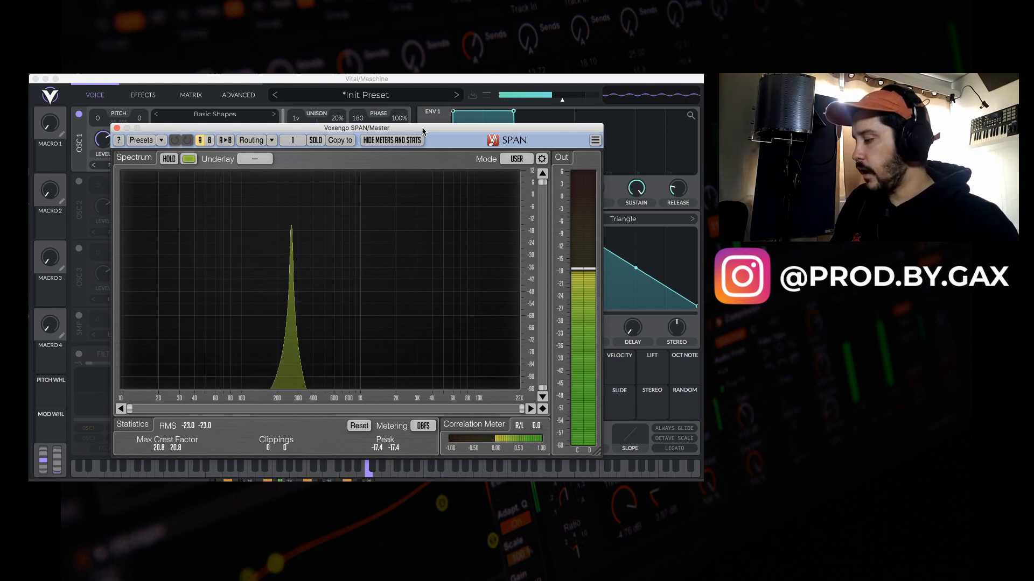
{"action": "left_click_drag", "start_coordinate": [275, 134], "coordinate": [351, 144]}
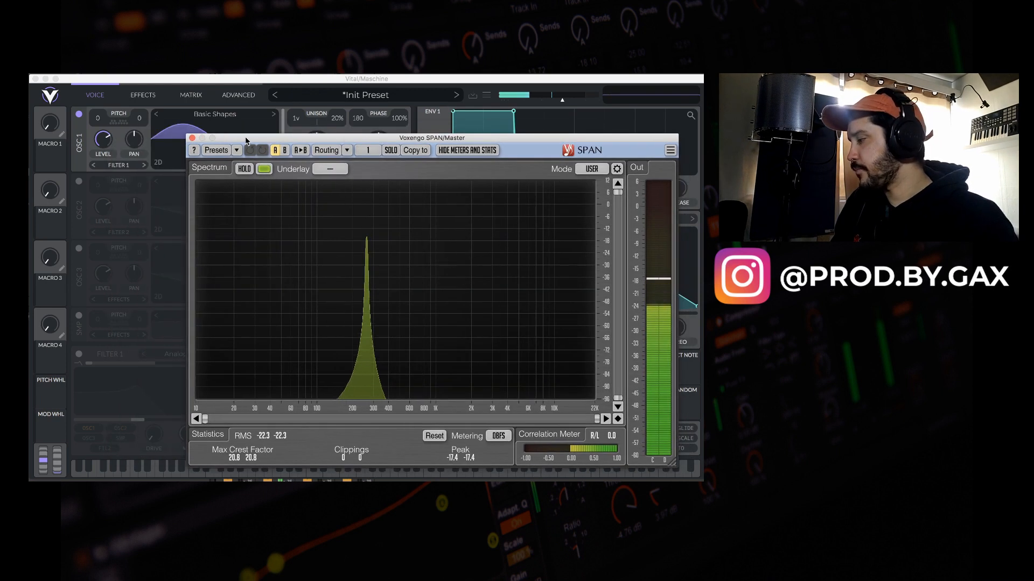
{"action": "left_click", "coordinate": [192, 137]}
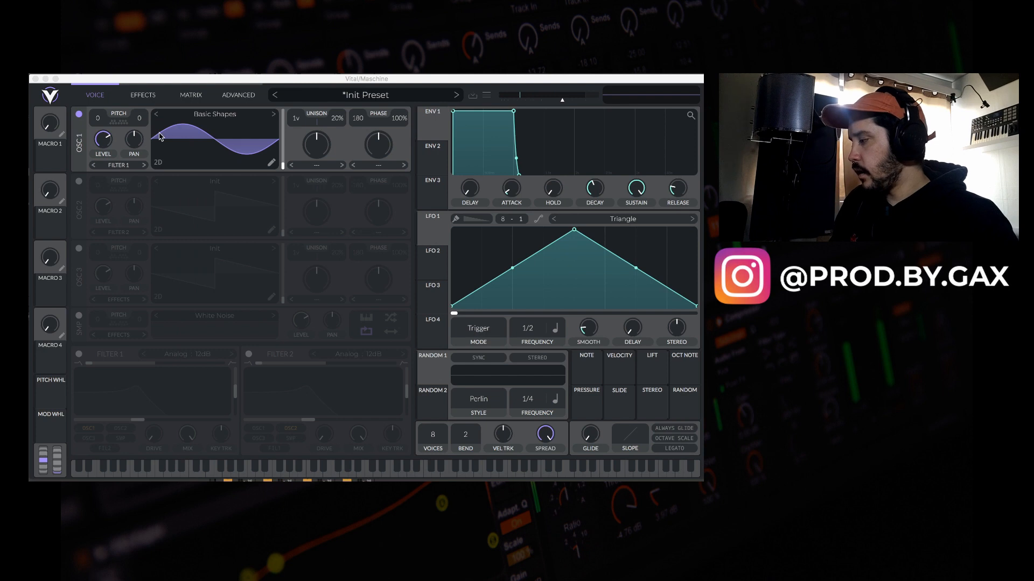
Step: Morph oscillator 1's Basic Shapes wavetable to a triangle wave and check its spectrum in SPAN
{"action": "left_click", "coordinate": [227, 154]}
{"action": "left_click_drag", "start_coordinate": [229, 146], "coordinate": [236, 136]}
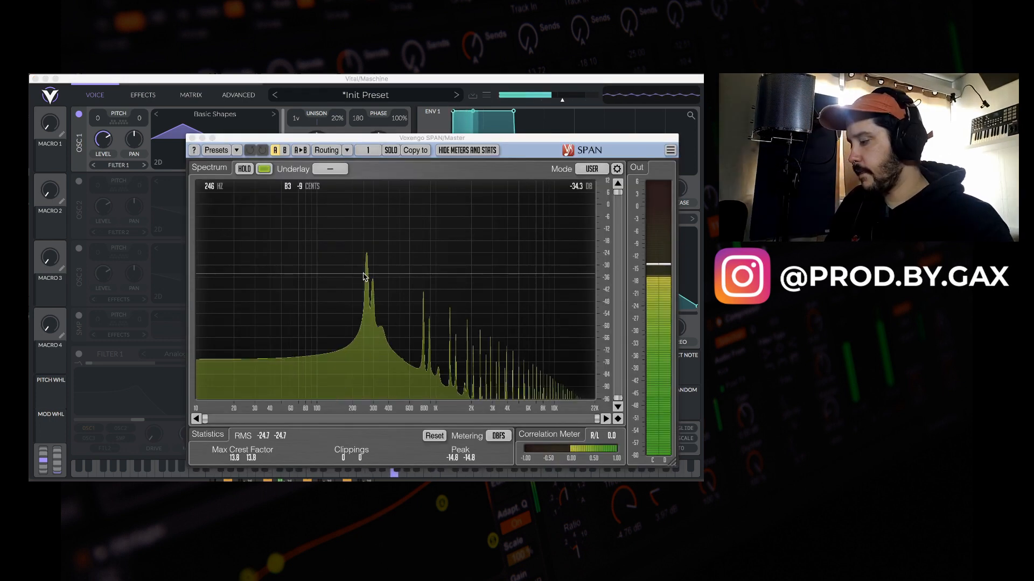
{"action": "left_click", "coordinate": [267, 118]}
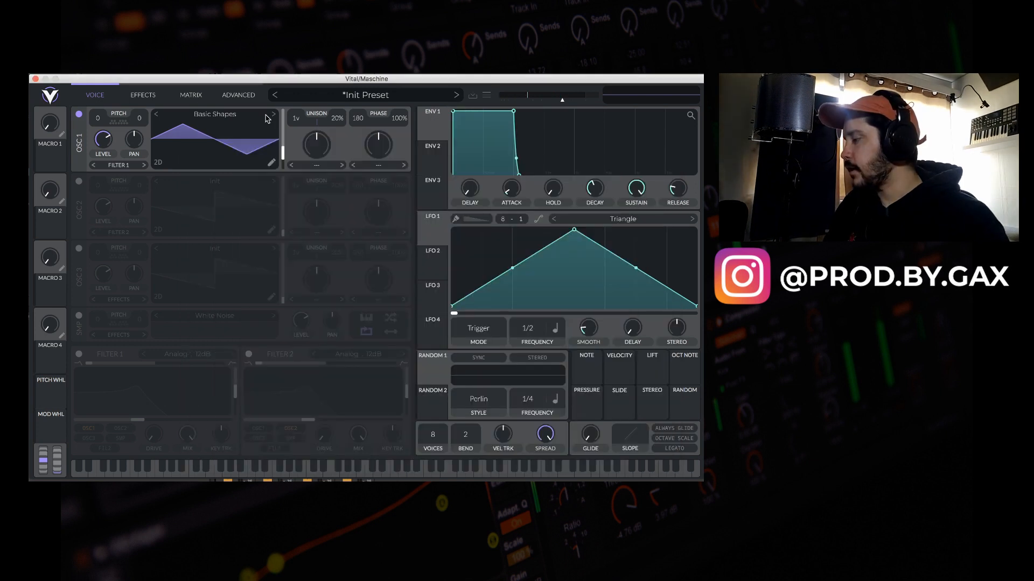
Step: Morph oscillator 1 through a saw wave to a square wave at frame 184, checking the spectra in SPAN
{"action": "left_click_drag", "start_coordinate": [267, 118], "coordinate": [241, 135]}
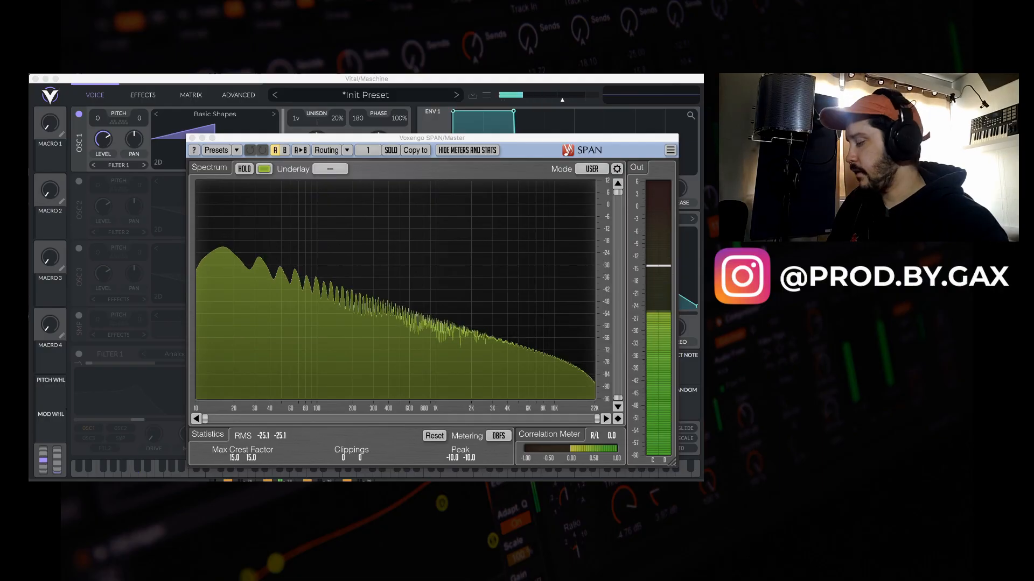
{"action": "left_click_drag", "start_coordinate": [225, 154], "coordinate": [233, 141]}
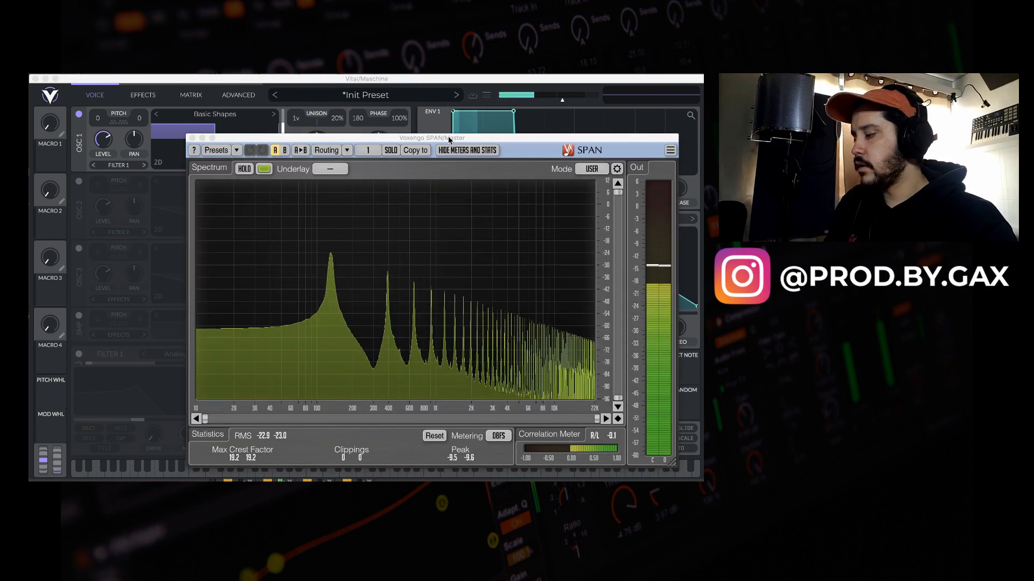
{"action": "left_click", "coordinate": [450, 138]}
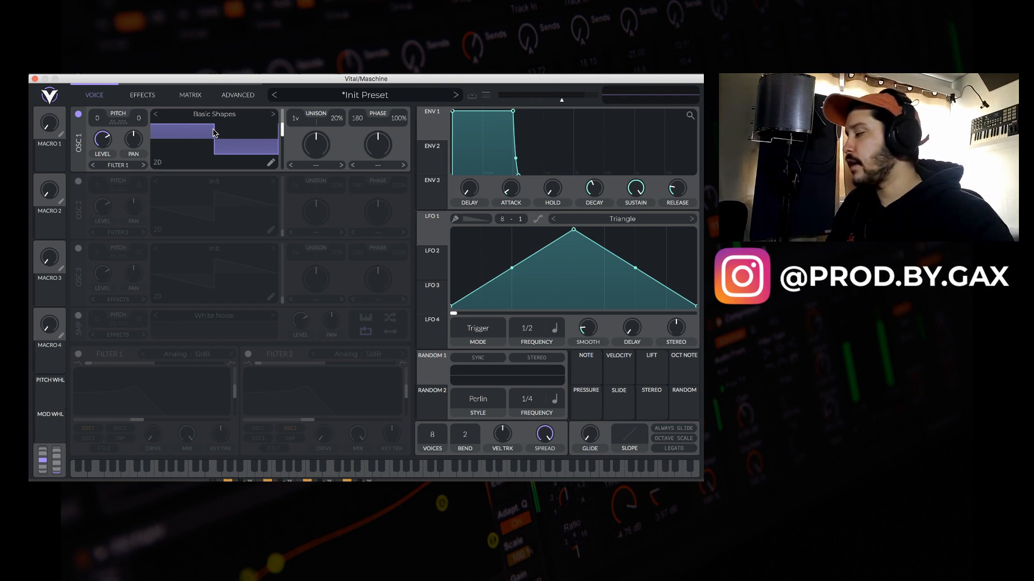
{"action": "left_click_drag", "start_coordinate": [213, 133], "coordinate": [178, 162]}
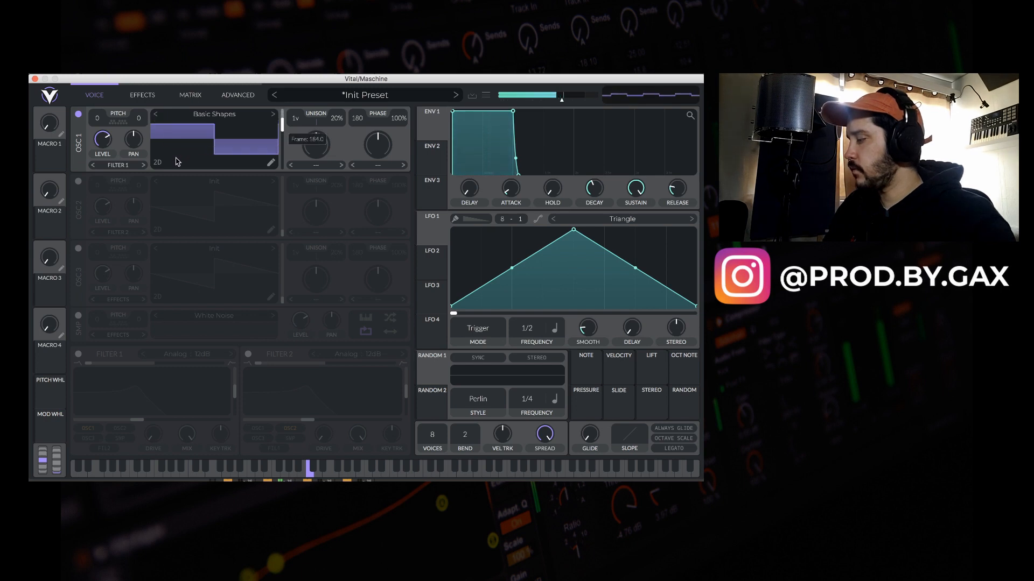
Step: Audition the sampler's White Noise alone with oscillator 1 off, check its spectrum in SPAN, and switch the sample to Pink Noise
{"action": "left_click", "coordinate": [78, 114]}
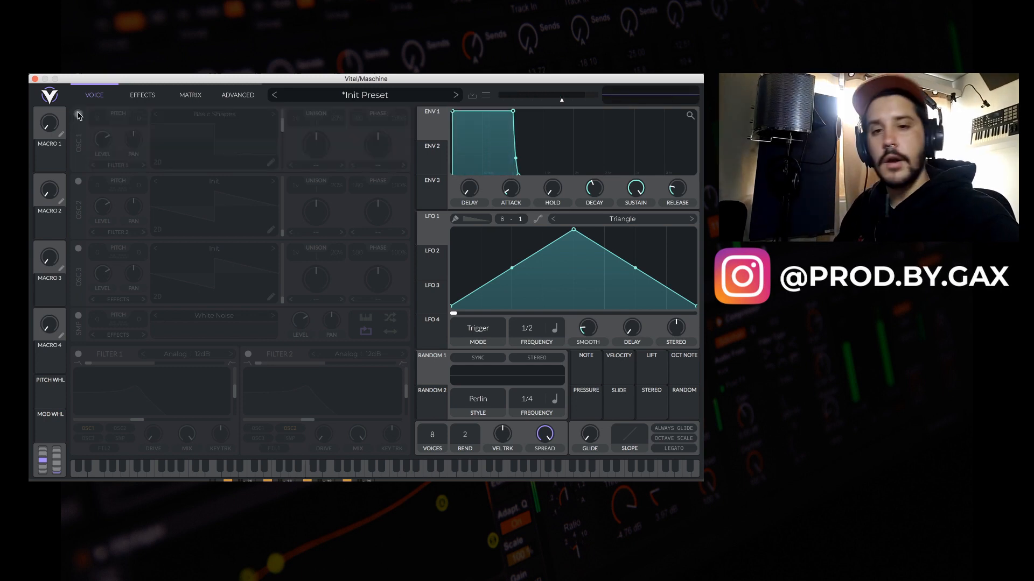
{"action": "left_click", "coordinate": [79, 317]}
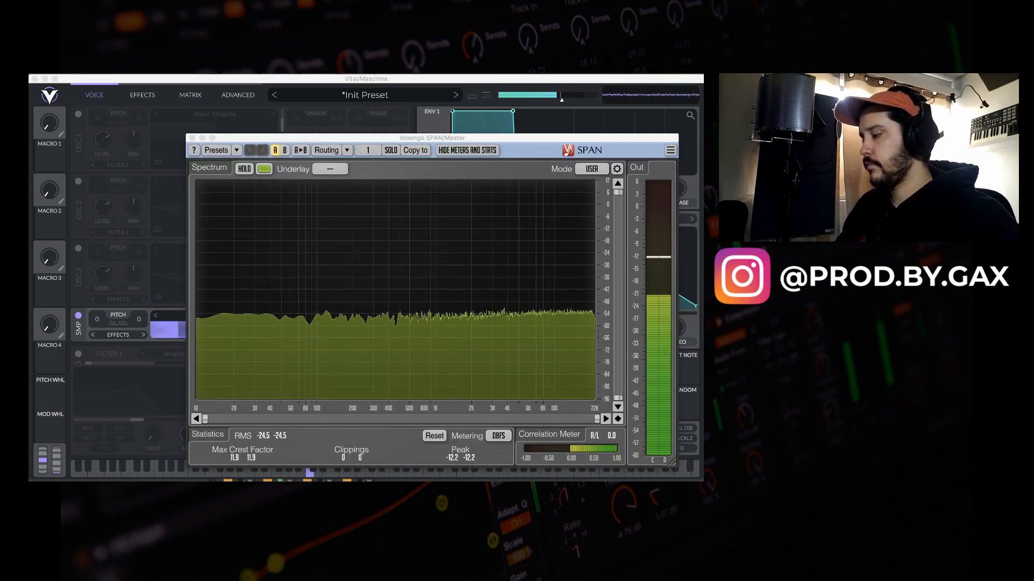
{"action": "left_click", "coordinate": [83, 332]}
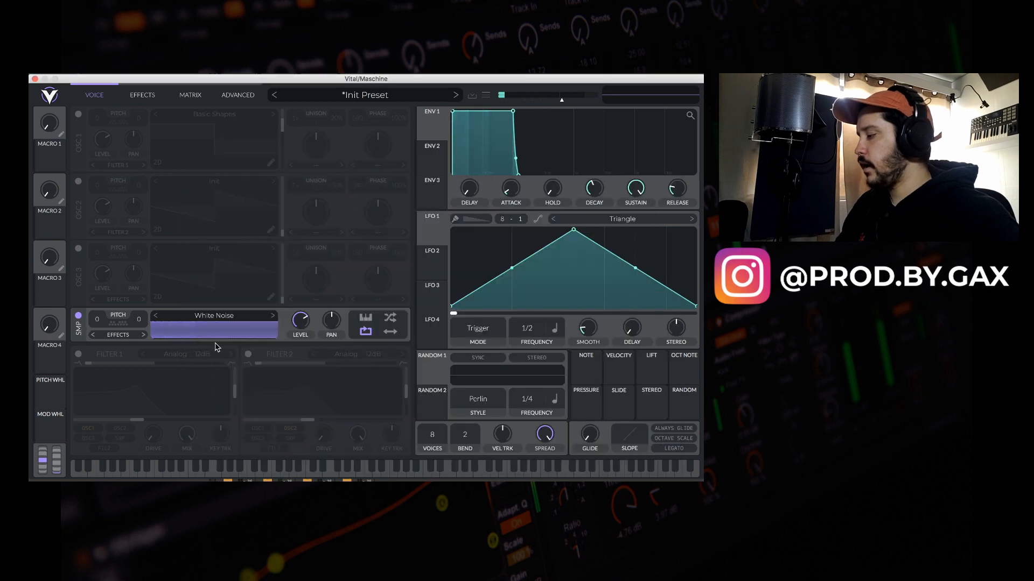
{"action": "left_click", "coordinate": [272, 315]}
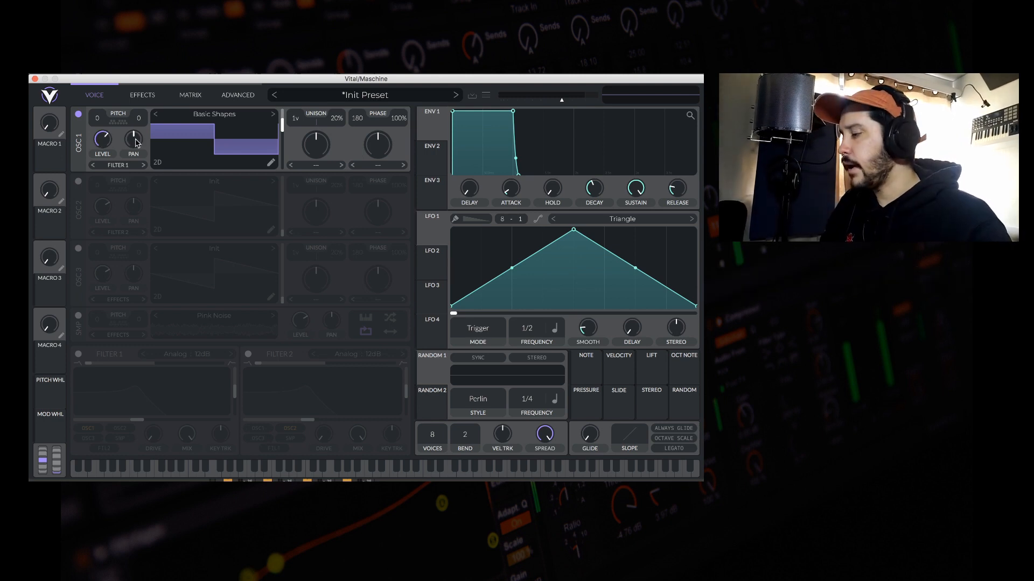
Step: Try oscillator 1's pan, and audition oscillator 2 transposed up 7 semitones before switching oscillator 2 off again
{"action": "left_click_drag", "start_coordinate": [137, 142], "coordinate": [145, 99]}
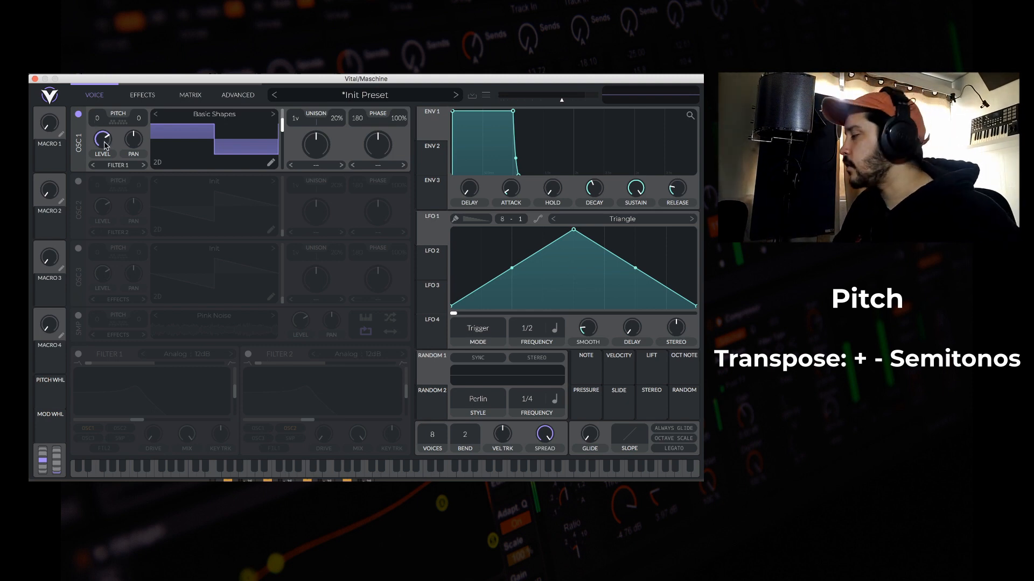
{"action": "left_click", "coordinate": [78, 181]}
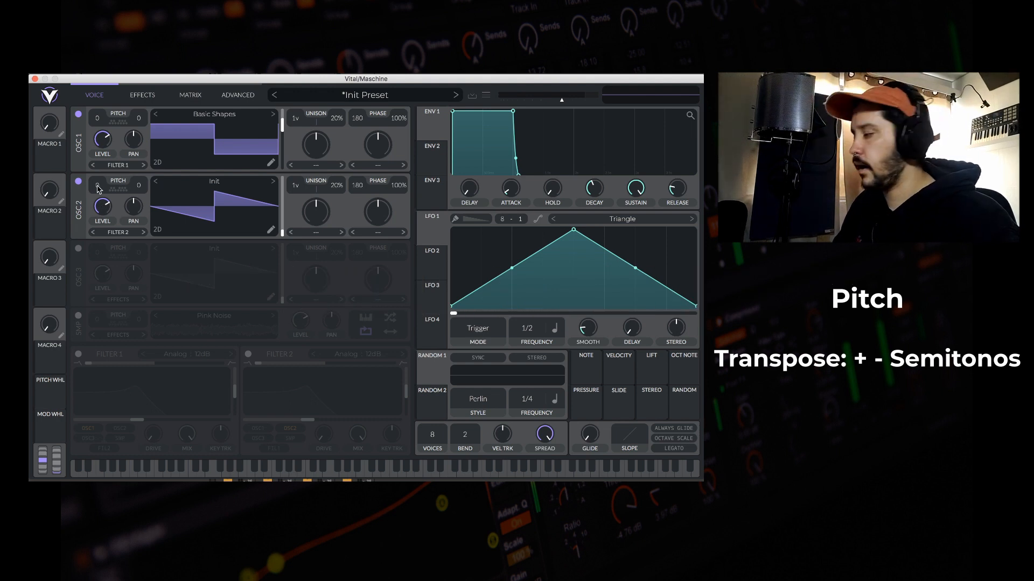
{"action": "left_click_drag", "start_coordinate": [99, 186], "coordinate": [101, 177]}
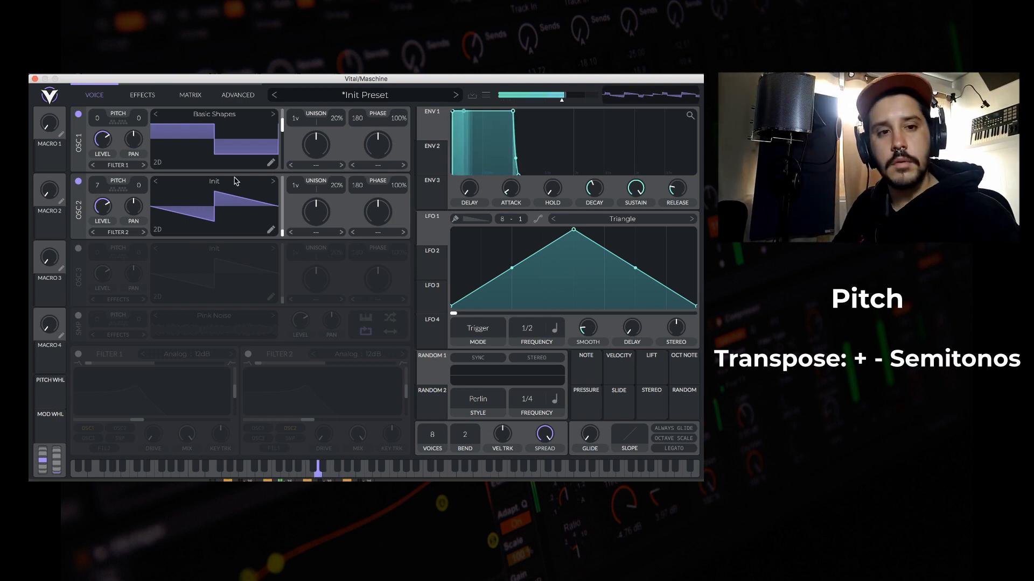
{"action": "left_click", "coordinate": [78, 180]}
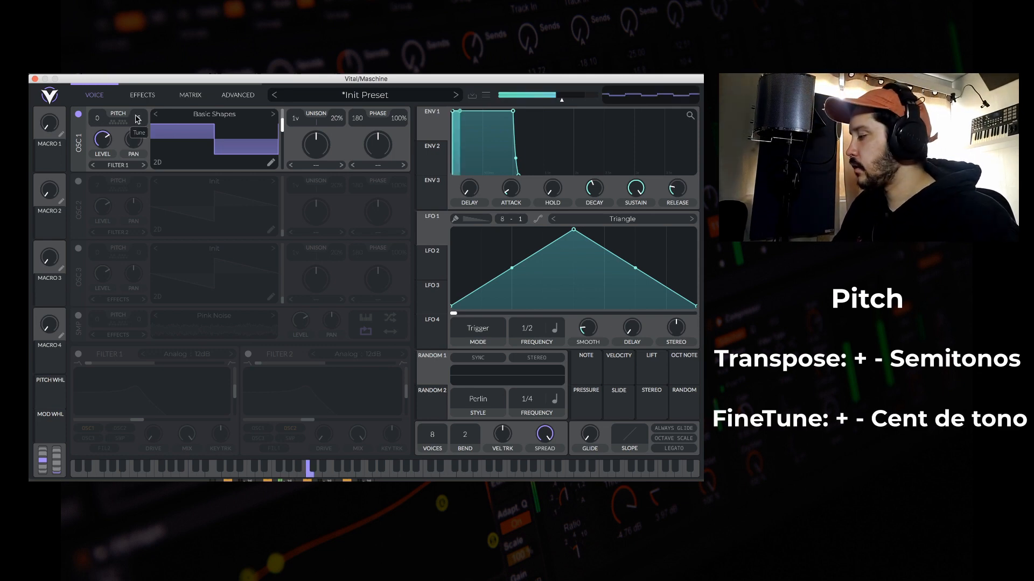
Step: Try fine-tuning oscillator 1 up 17 cents and enable oscillator 2 to hear the two detuned against each other
{"action": "mouse_move", "coordinate": [137, 121]}
{"action": "left_mouse_down"}
{"action": "mouse_move", "coordinate": [142, 129]}
{"action": "mouse_move", "coordinate": [150, 74]}
{"action": "mouse_move", "coordinate": [143, 121]}
{"action": "left_mouse_up"}
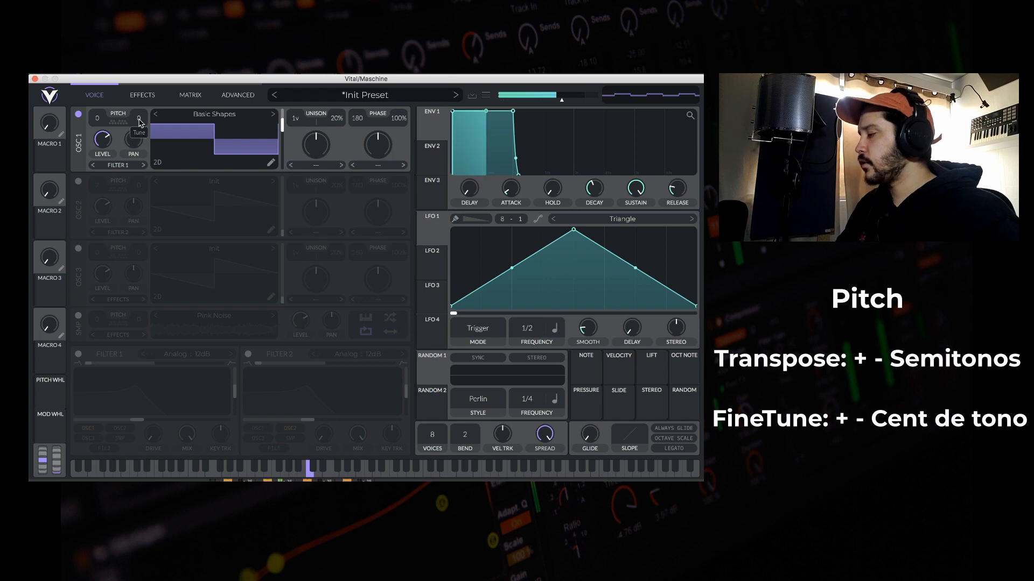
{"action": "left_click_drag", "start_coordinate": [140, 123], "coordinate": [141, 120]}
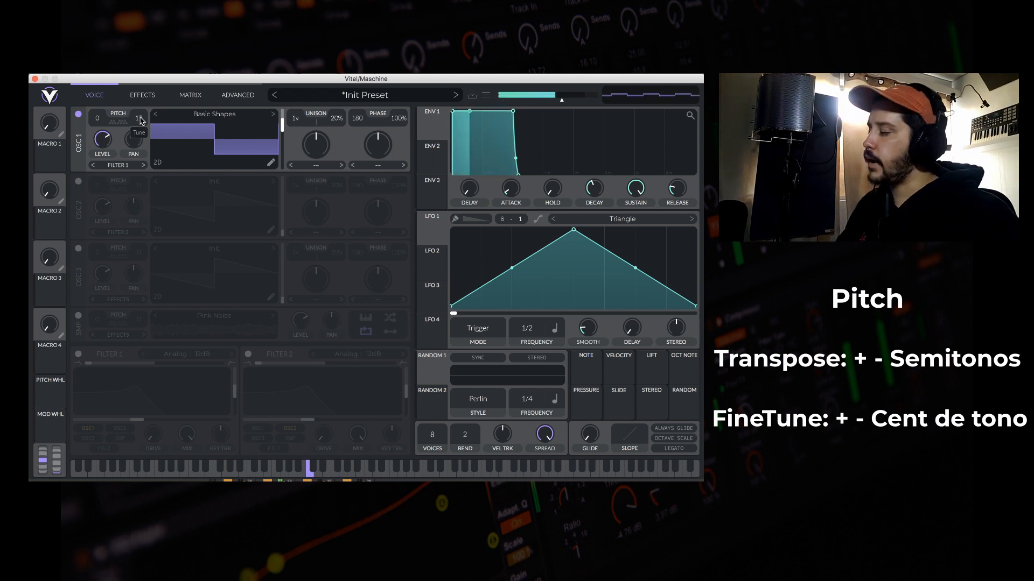
{"action": "left_click", "coordinate": [77, 182]}
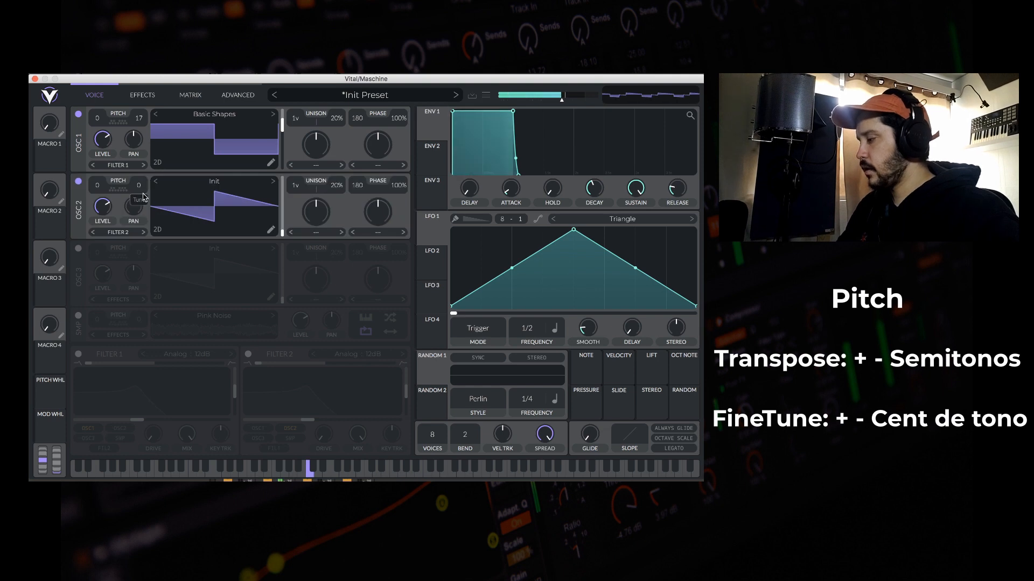
{"action": "scroll", "coordinate": [143, 185], "scroll_direction": "down", "scroll_amount": 3}
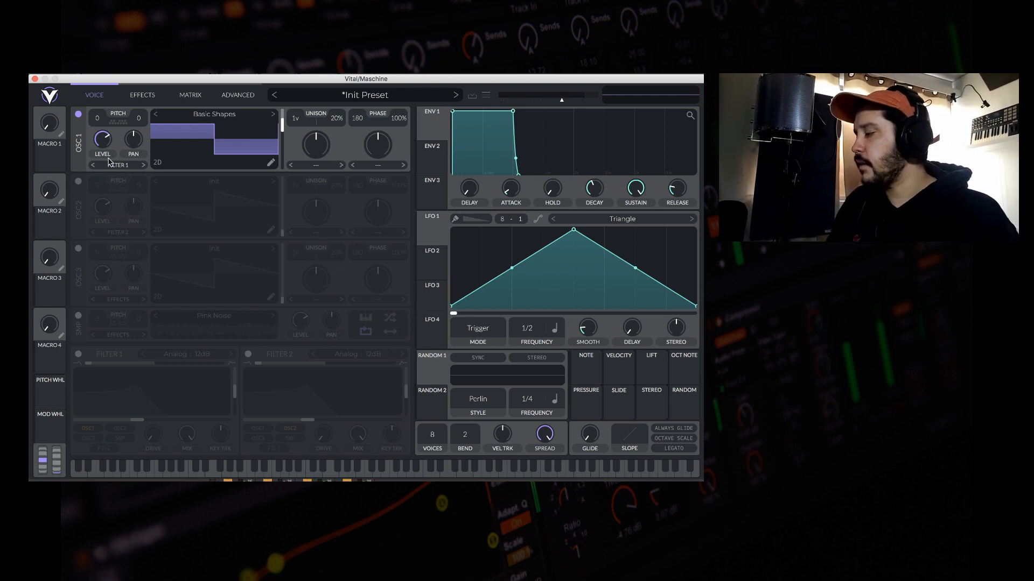
Step: Toggle Filter 1 on and off, review oscillator 1's output routing options, and keep it routed to Filter 1
{"action": "left_click", "coordinate": [78, 354]}
{"action": "left_click", "coordinate": [78, 354]}
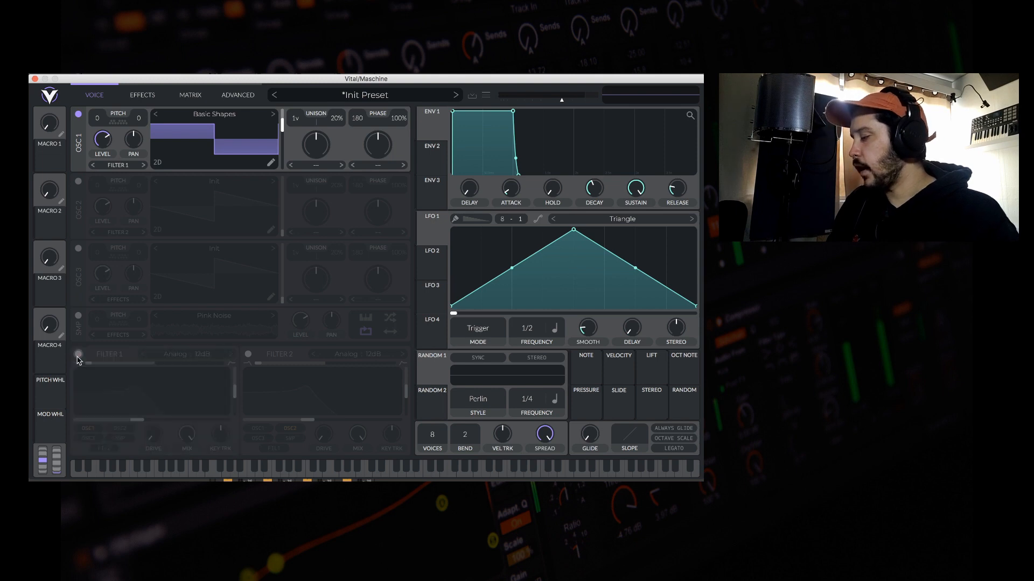
{"action": "left_click", "coordinate": [123, 167]}
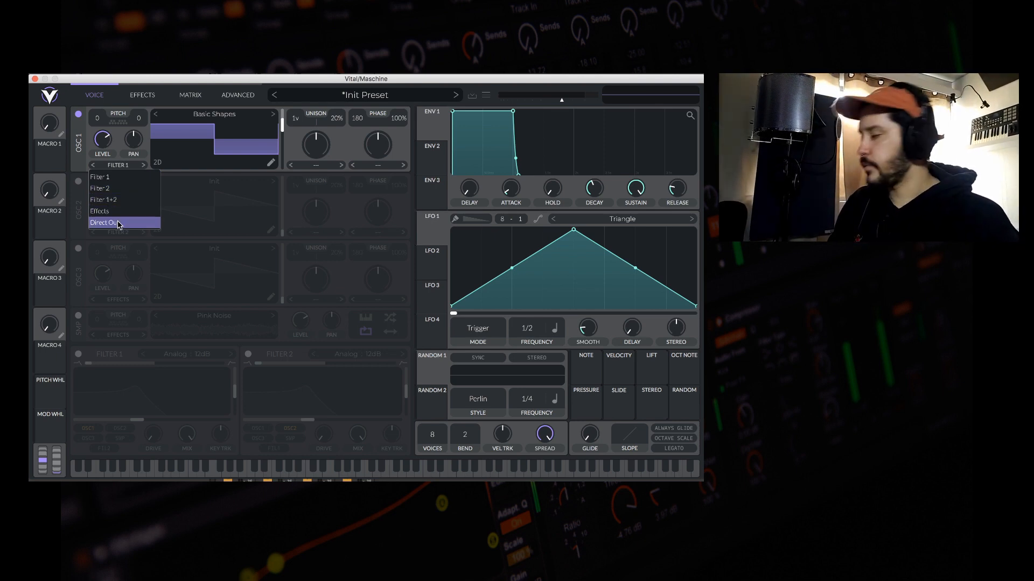
{"action": "left_click", "coordinate": [125, 180]}
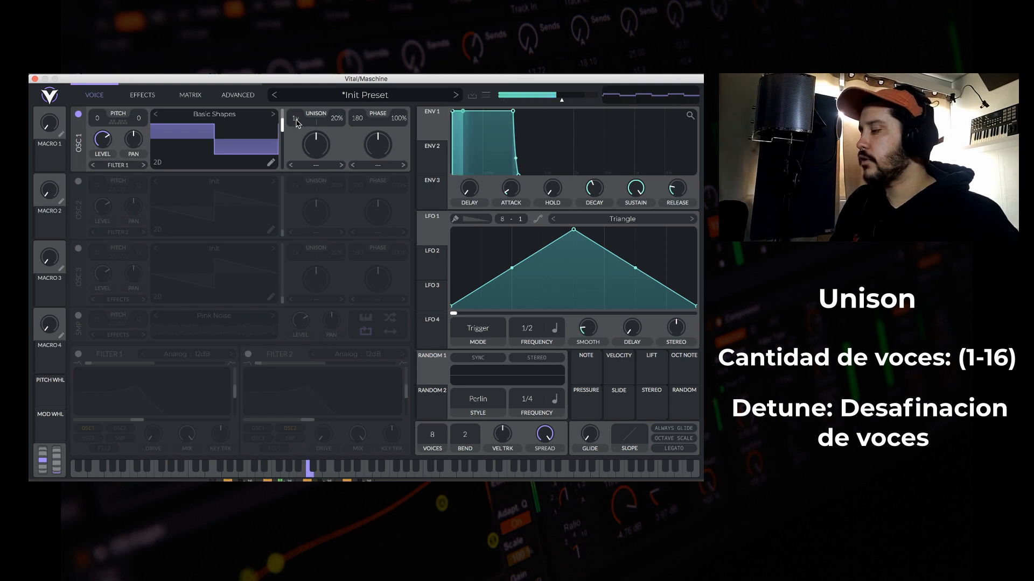
Step: Set oscillator 1's unison to 16 voices, try detune at 0% and 100%, and settle on 19%
{"action": "left_click_drag", "start_coordinate": [296, 123], "coordinate": [301, 97]}
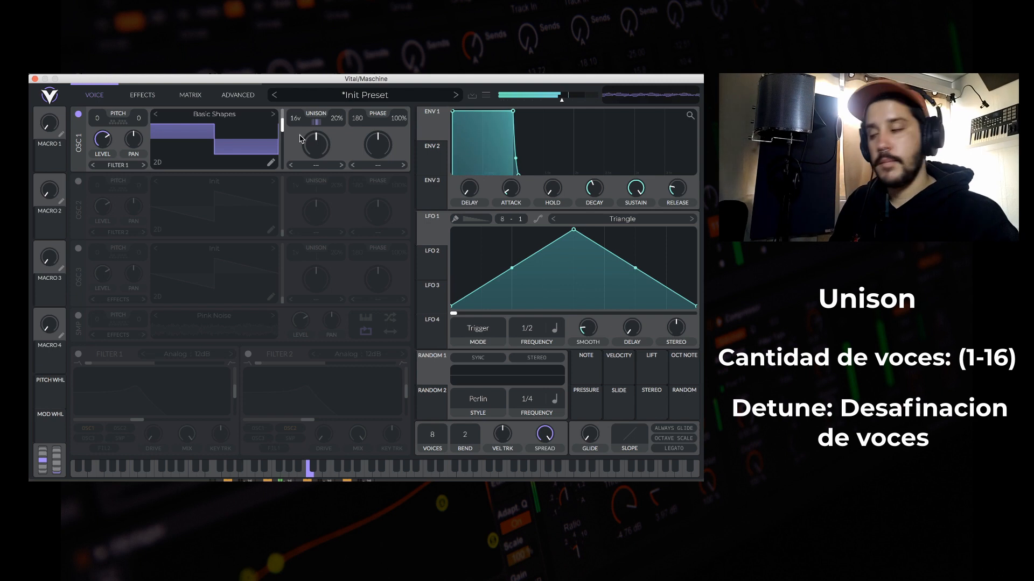
{"action": "mouse_move", "coordinate": [296, 123]}
{"action": "left_mouse_down"}
{"action": "mouse_move", "coordinate": [294, 164]}
{"action": "mouse_move", "coordinate": [295, 128]}
{"action": "left_mouse_up"}
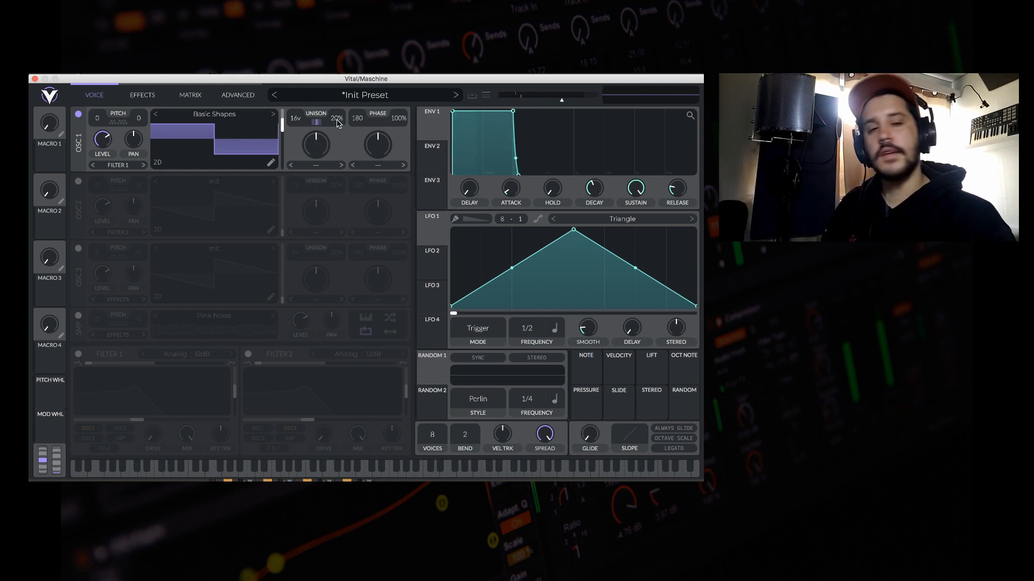
{"action": "left_click_drag", "start_coordinate": [338, 124], "coordinate": [305, 256]}
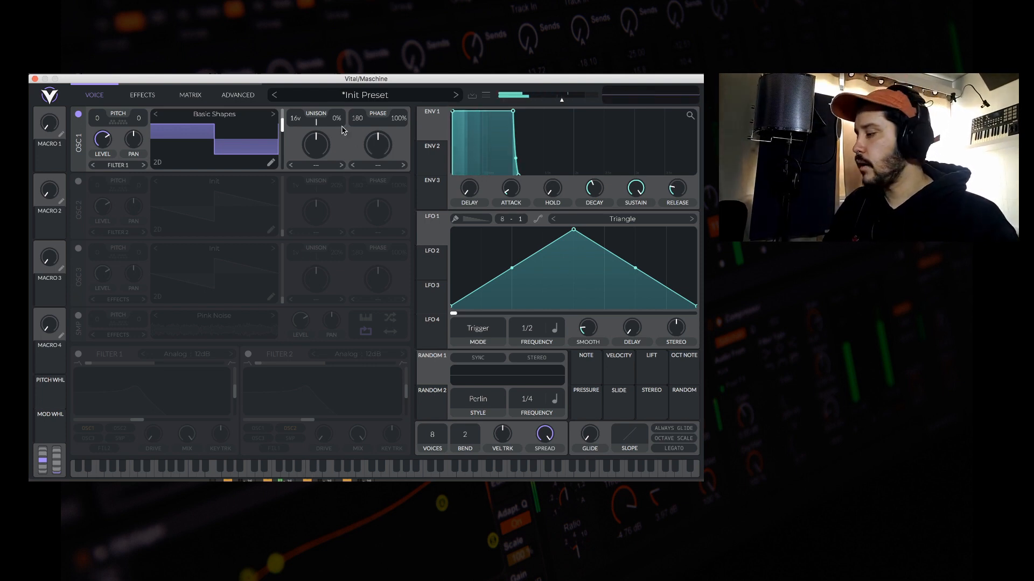
{"action": "left_click_drag", "start_coordinate": [334, 112], "coordinate": [333, 81]}
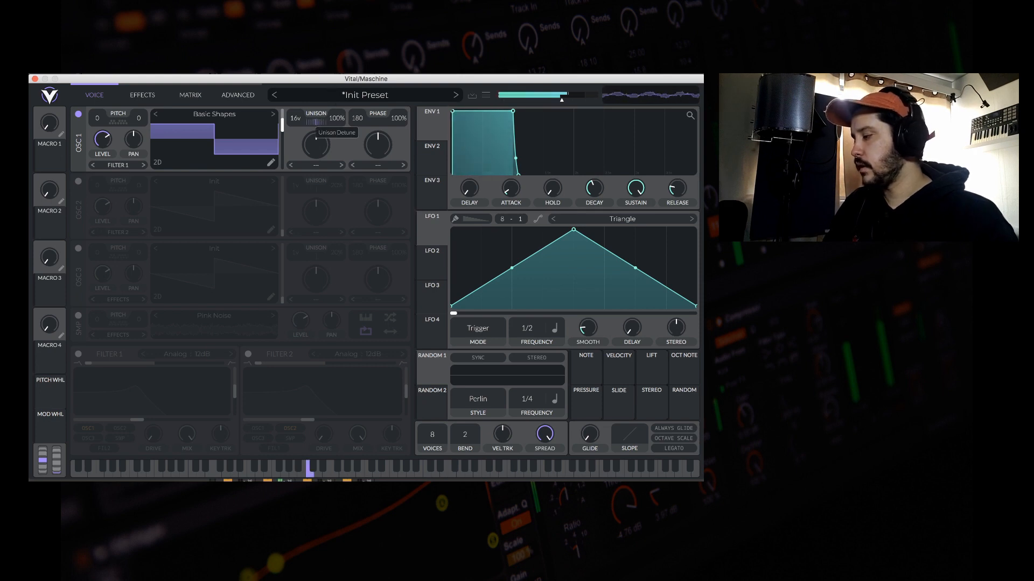
{"action": "left_click_drag", "start_coordinate": [335, 117], "coordinate": [335, 119]}
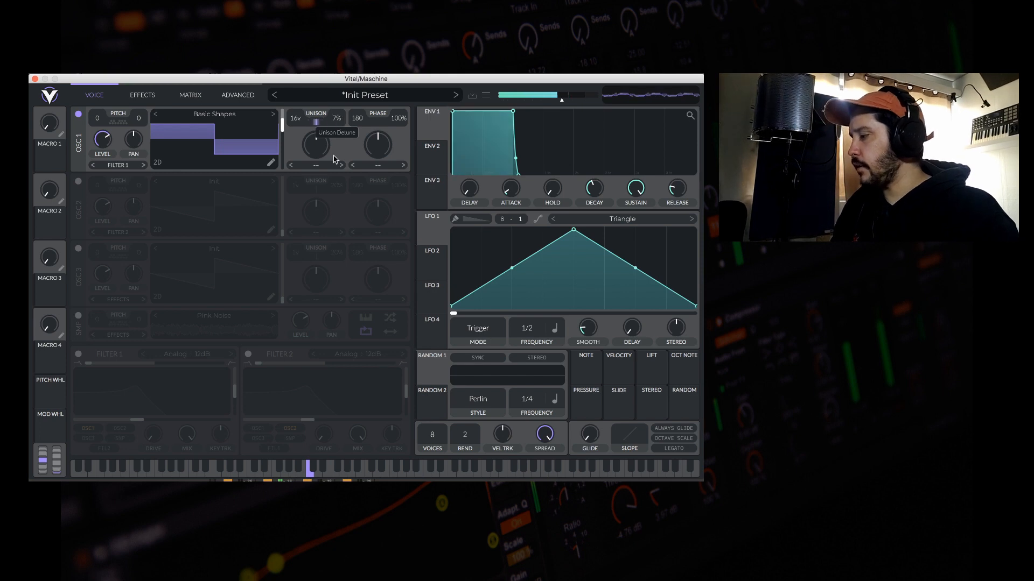
{"action": "left_click_drag", "start_coordinate": [337, 124], "coordinate": [335, 150]}
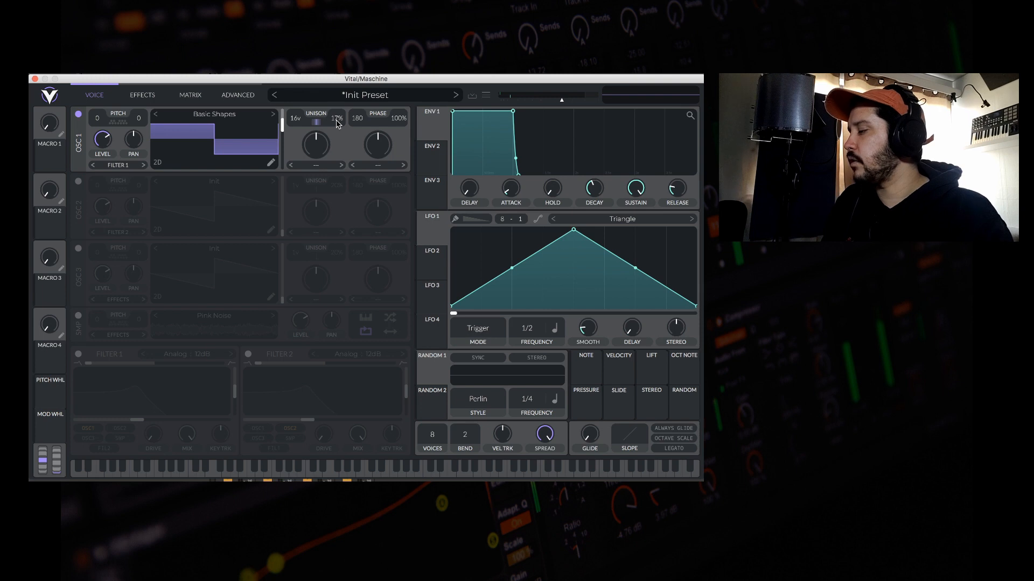
{"action": "left_click_drag", "start_coordinate": [336, 120], "coordinate": [337, 119]}
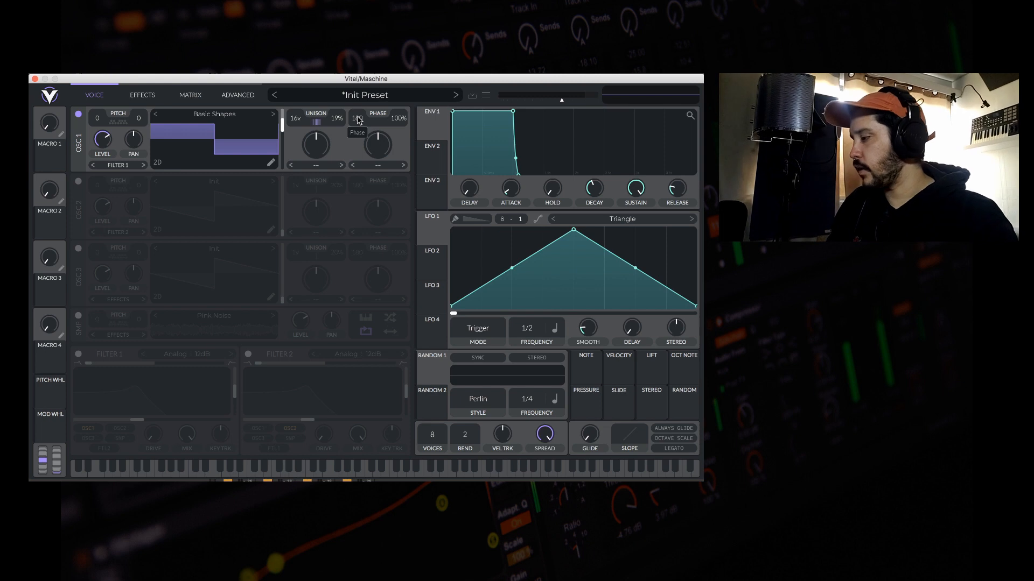
Step: Try adjusting oscillator 1's phase, and switch Filter 1 on and back off
{"action": "mouse_move", "coordinate": [358, 121]}
{"action": "left_mouse_down"}
{"action": "mouse_move", "coordinate": [350, 147]}
{"action": "mouse_move", "coordinate": [359, 95]}
{"action": "mouse_move", "coordinate": [351, 123]}
{"action": "mouse_move", "coordinate": [353, 112]}
{"action": "left_mouse_up"}
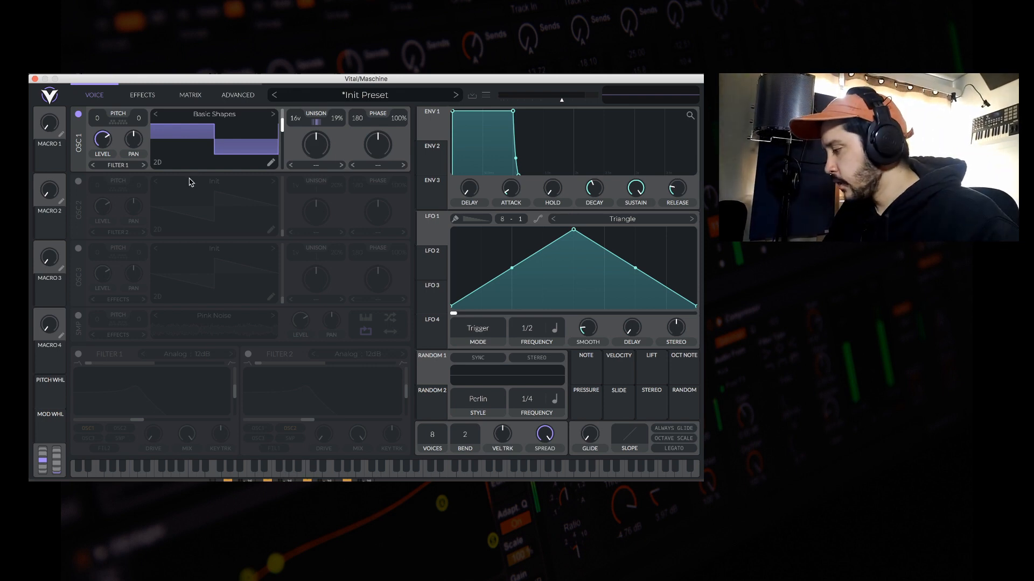
{"action": "left_click", "coordinate": [78, 355]}
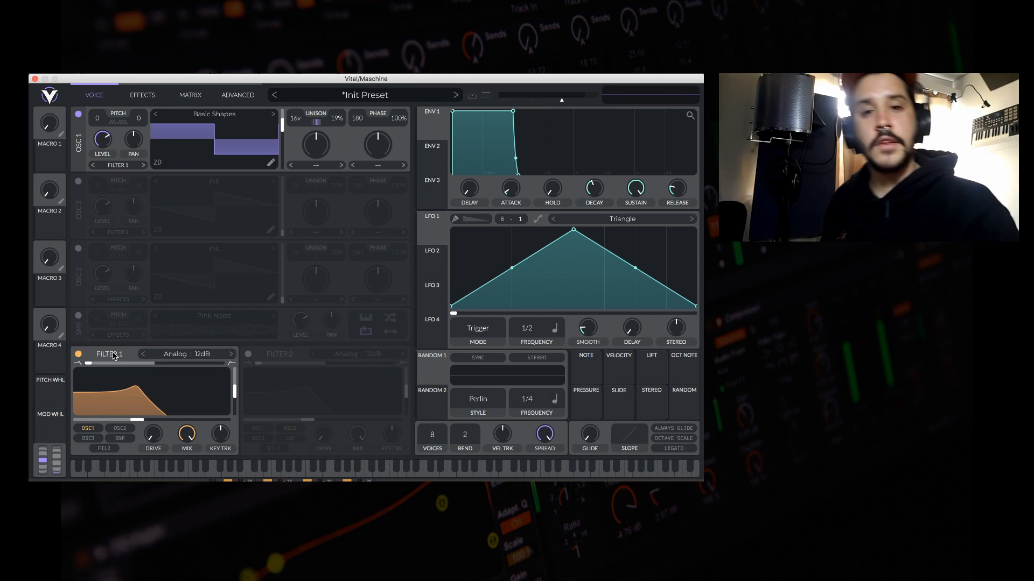
{"action": "left_click", "coordinate": [78, 355]}
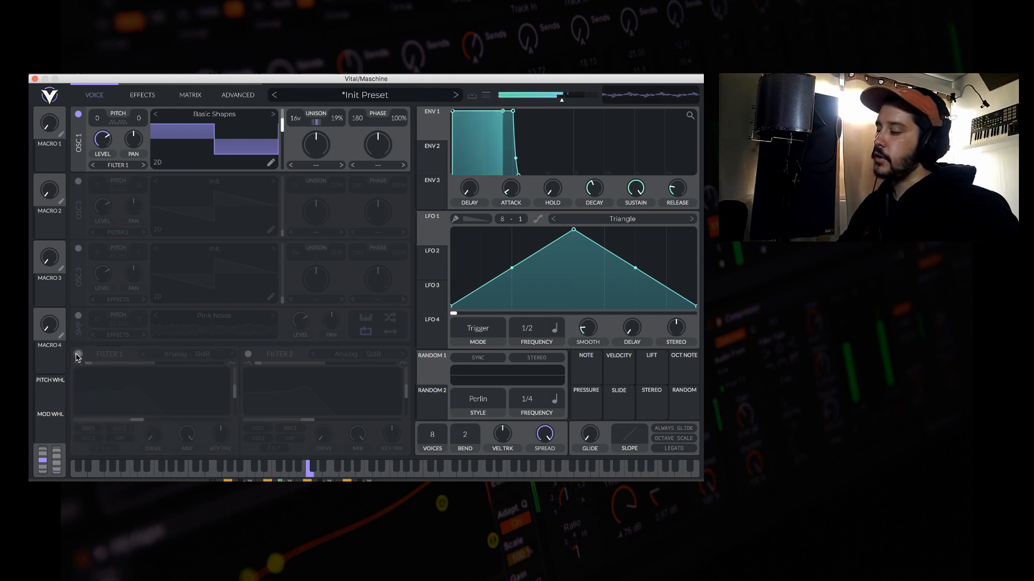
Step: Enable Filter 1, raise its cutoff to 37.50 semitones, try a high resonance peak, and bring the resonance back down
{"action": "left_click", "coordinate": [78, 355]}
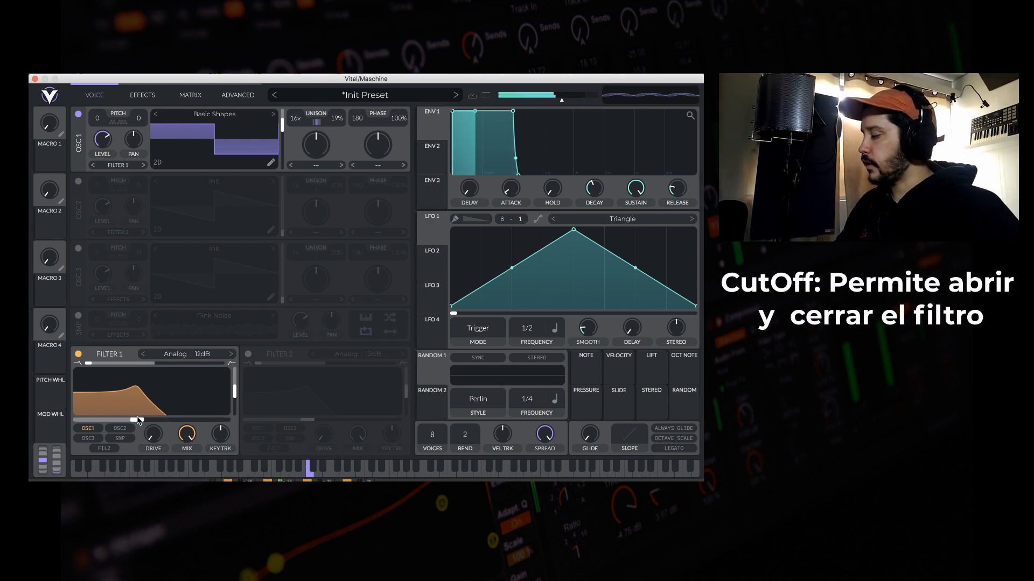
{"action": "left_click_drag", "start_coordinate": [137, 421], "coordinate": [183, 418]}
{"action": "left_click_drag", "start_coordinate": [234, 399], "coordinate": [201, 416]}
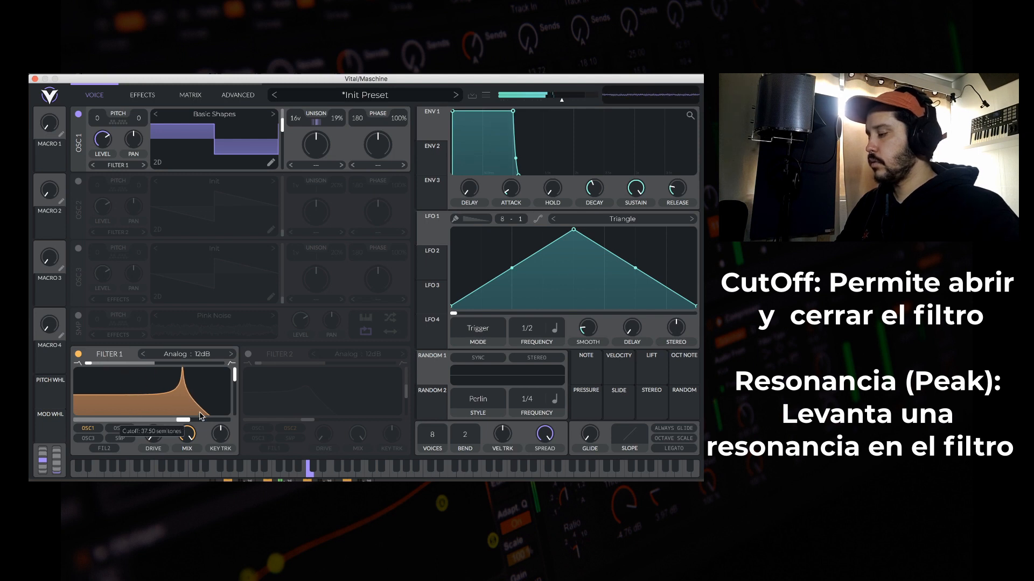
{"action": "left_click_drag", "start_coordinate": [242, 377], "coordinate": [238, 399]}
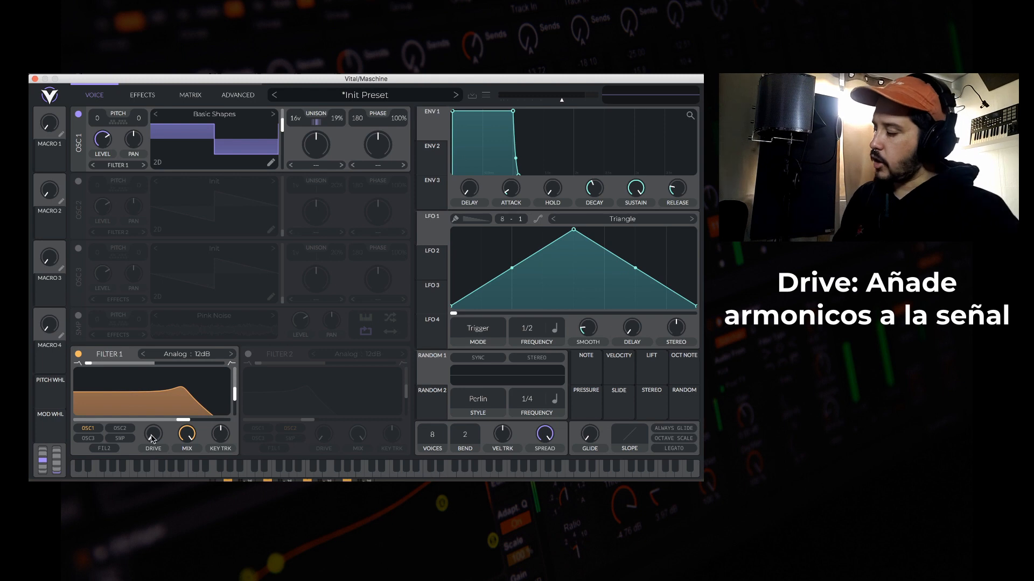
Step: Try a high drive on Filter 1, raise its resonance slightly, and sweep the cutoff downward
{"action": "mouse_move", "coordinate": [167, 435]}
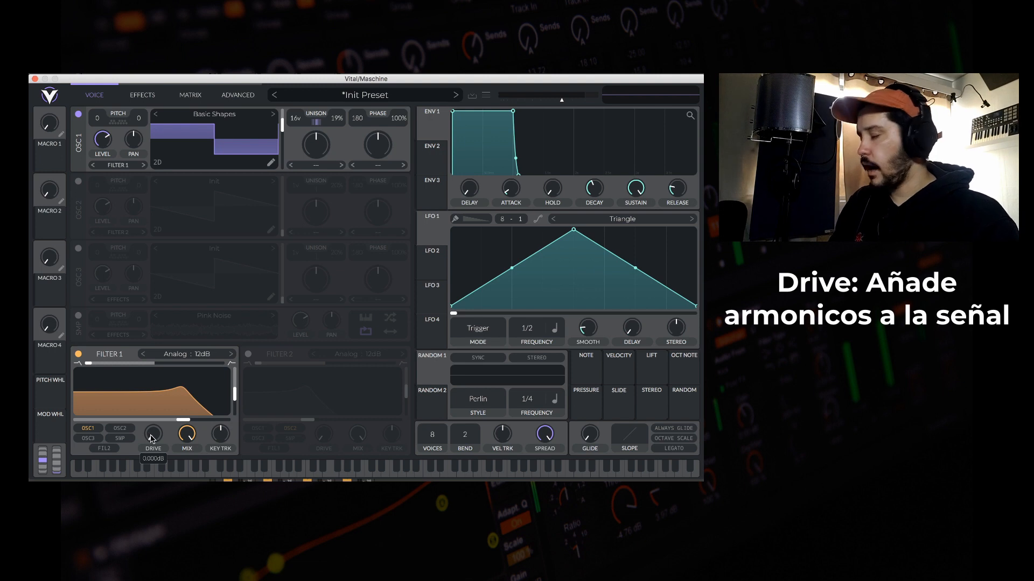
{"action": "left_click_drag", "start_coordinate": [151, 439], "coordinate": [164, 390]}
{"action": "left_click_drag", "start_coordinate": [230, 395], "coordinate": [230, 388]}
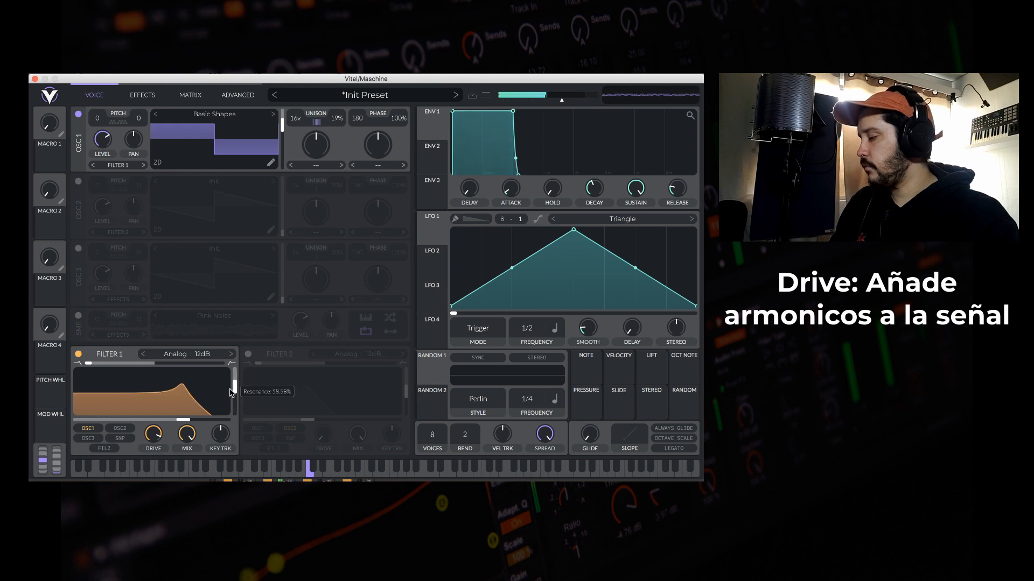
{"action": "left_click_drag", "start_coordinate": [183, 420], "coordinate": [144, 477]}
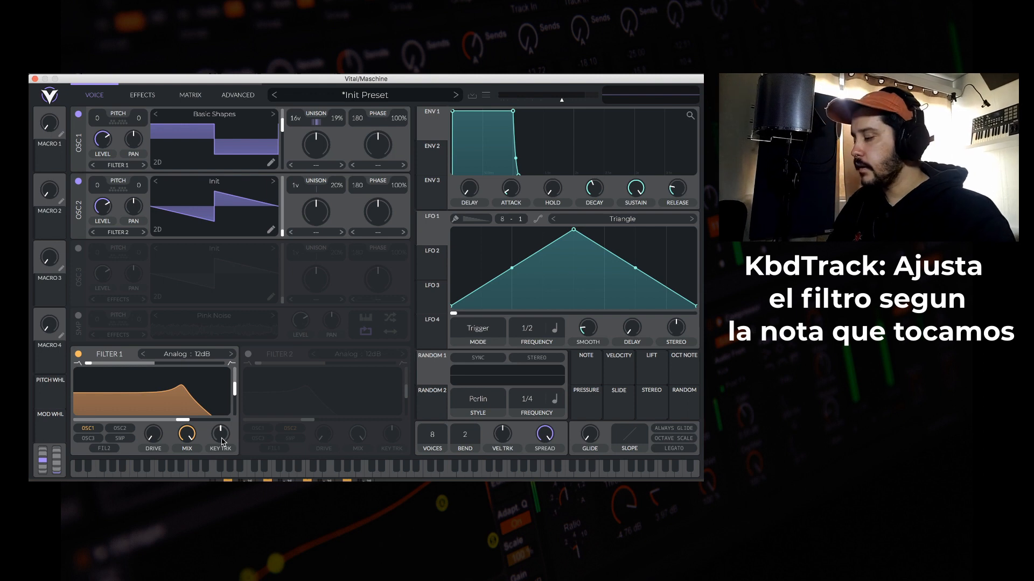
Step: Lower Filter 1's cutoff in stages and turn its key tracking up to maximum
{"action": "left_click_drag", "start_coordinate": [182, 420], "coordinate": [172, 420]}
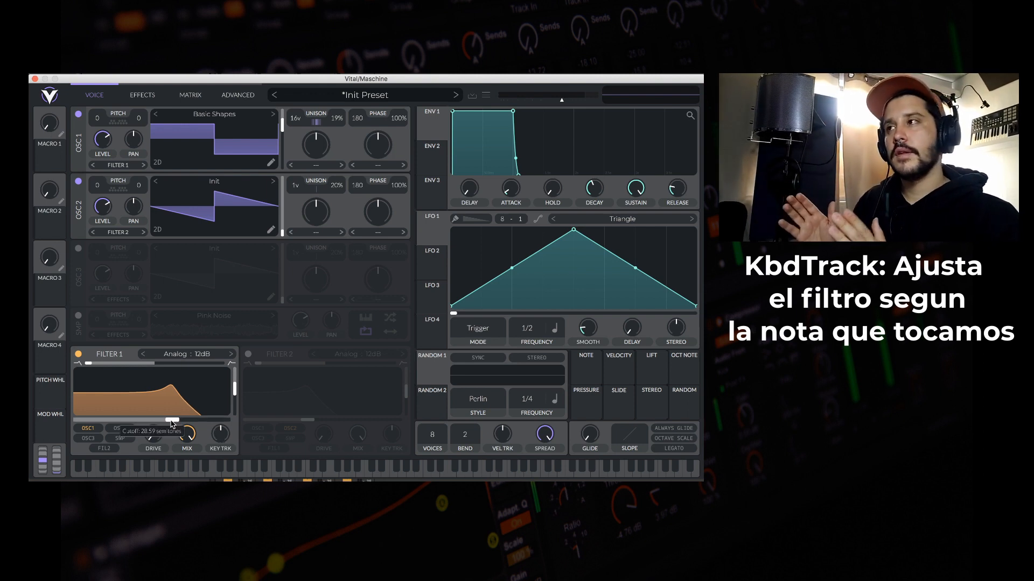
{"action": "left_click_drag", "start_coordinate": [171, 420], "coordinate": [159, 421]}
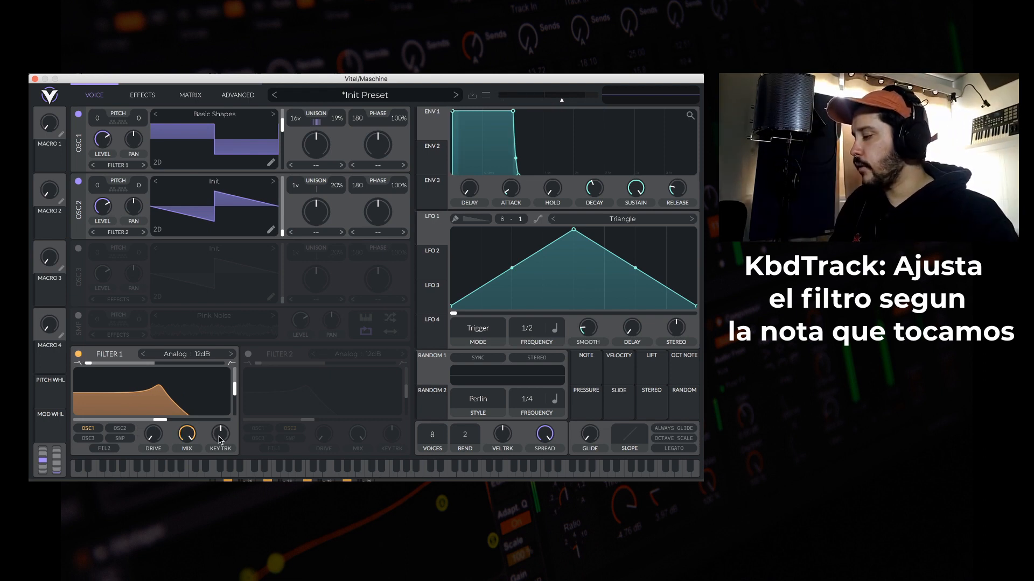
{"action": "left_click_drag", "start_coordinate": [221, 440], "coordinate": [227, 409]}
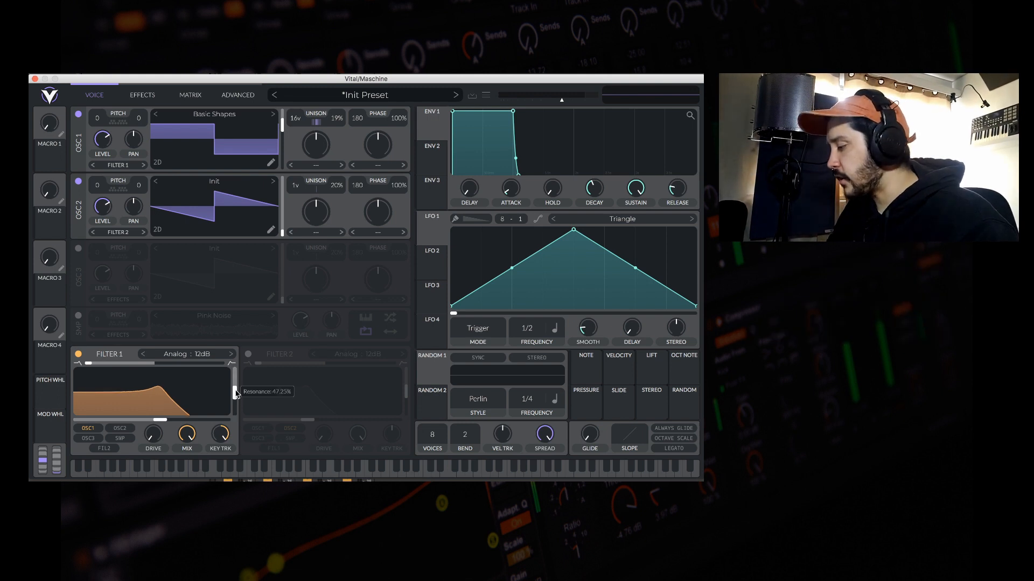
Step: Try Filter 1's Analog 24dB, Notch Spread, B/P/N and Low High Comb types, and return to the Analog model
{"action": "left_click", "coordinate": [187, 354]}
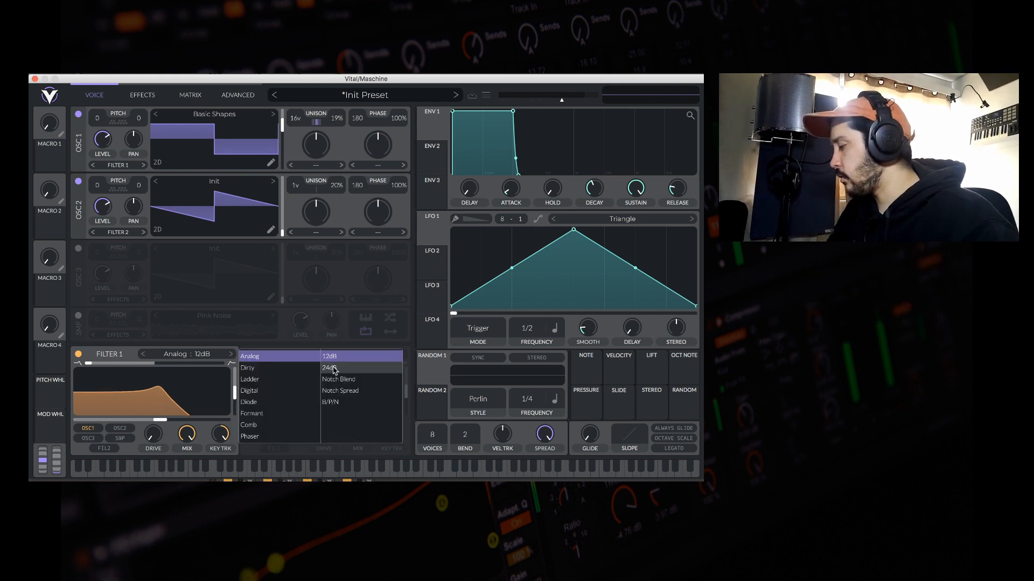
{"action": "left_click", "coordinate": [333, 370]}
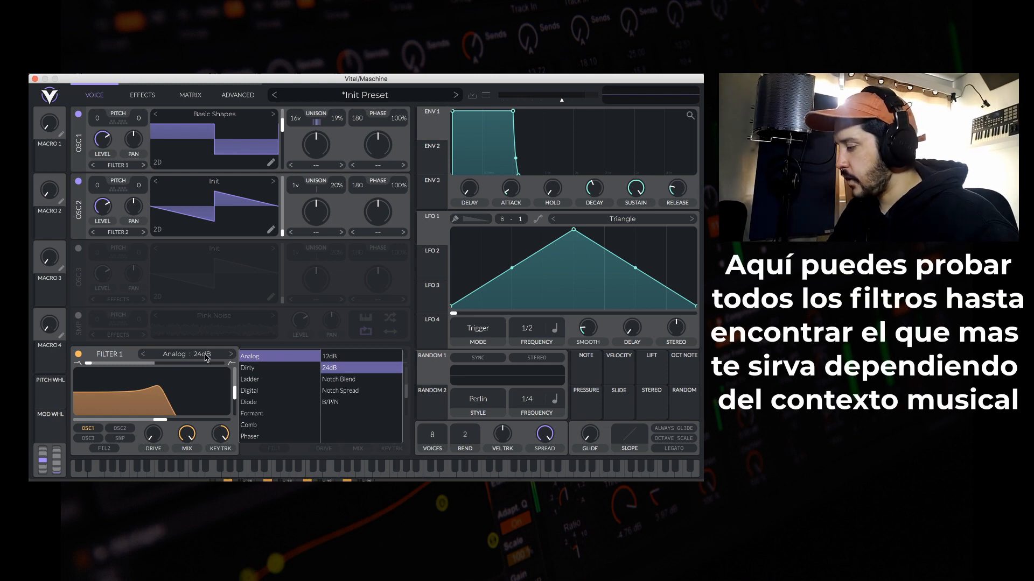
{"action": "left_click", "coordinate": [340, 391]}
{"action": "left_click", "coordinate": [330, 402]}
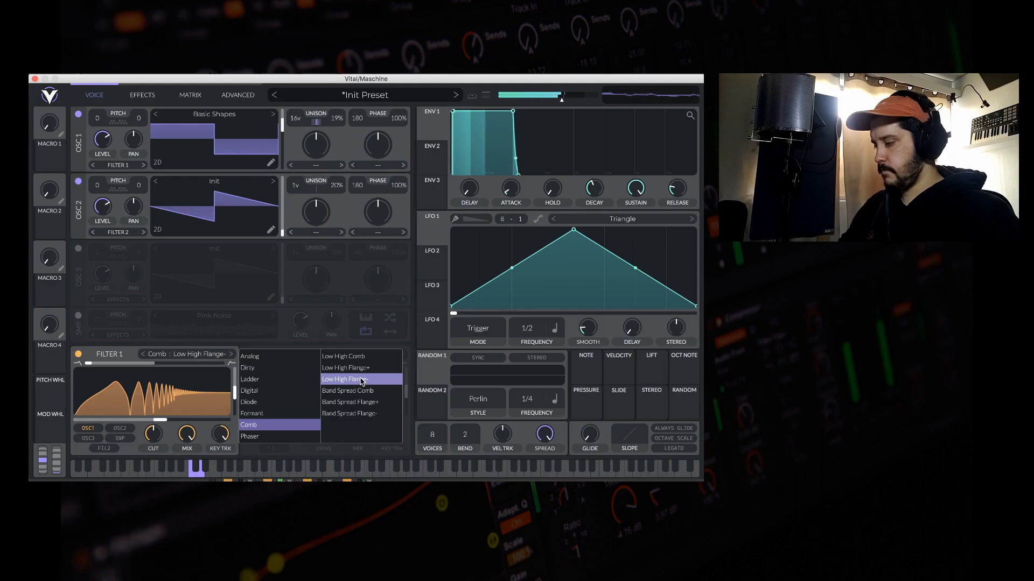
{"action": "left_click", "coordinate": [353, 358]}
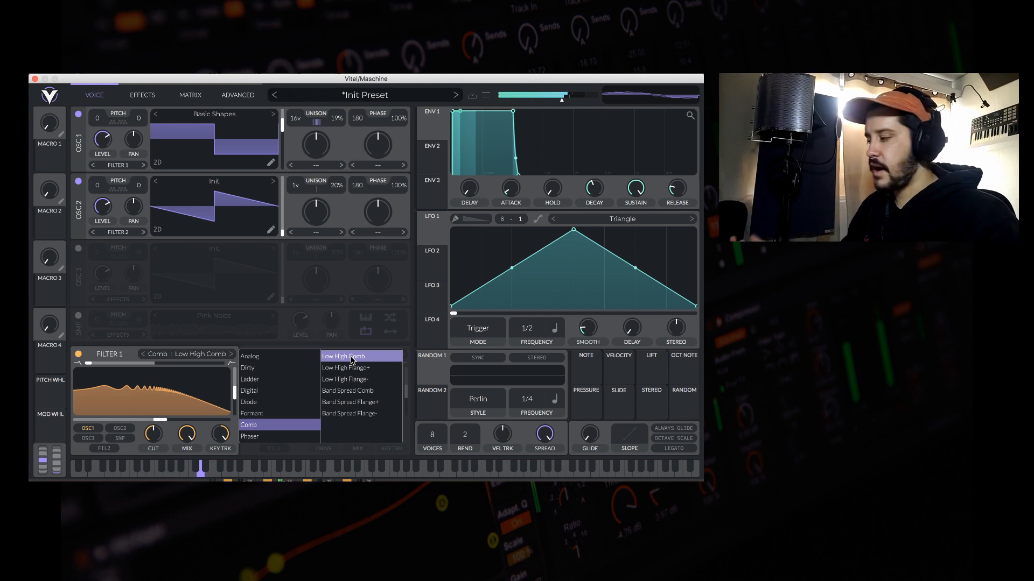
{"action": "left_click", "coordinate": [267, 356]}
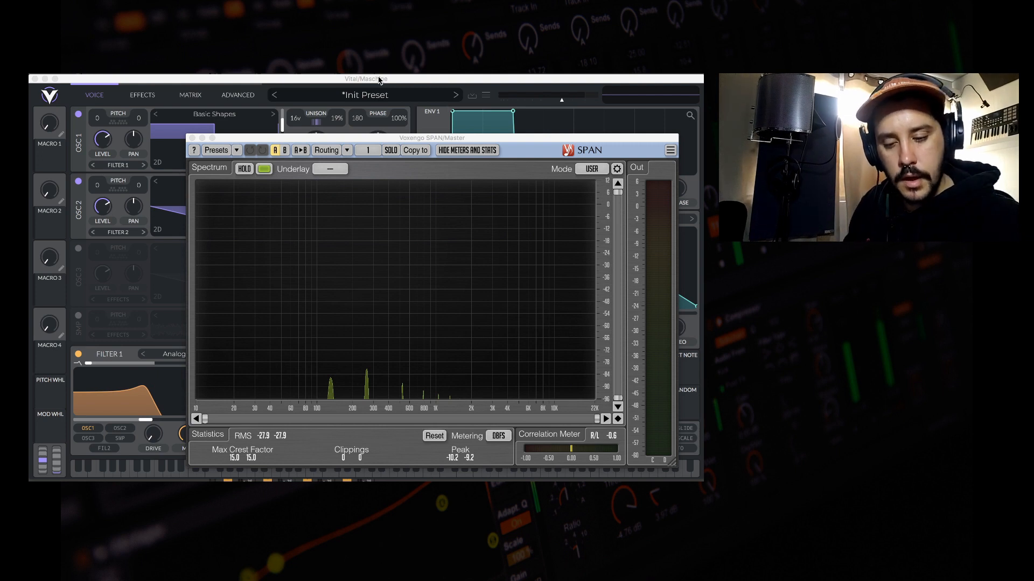
Step: Return from SPAN to Vital, try short and long attack times on Envelope 1, and drop its sustain to zero
{"action": "left_click", "coordinate": [380, 79]}
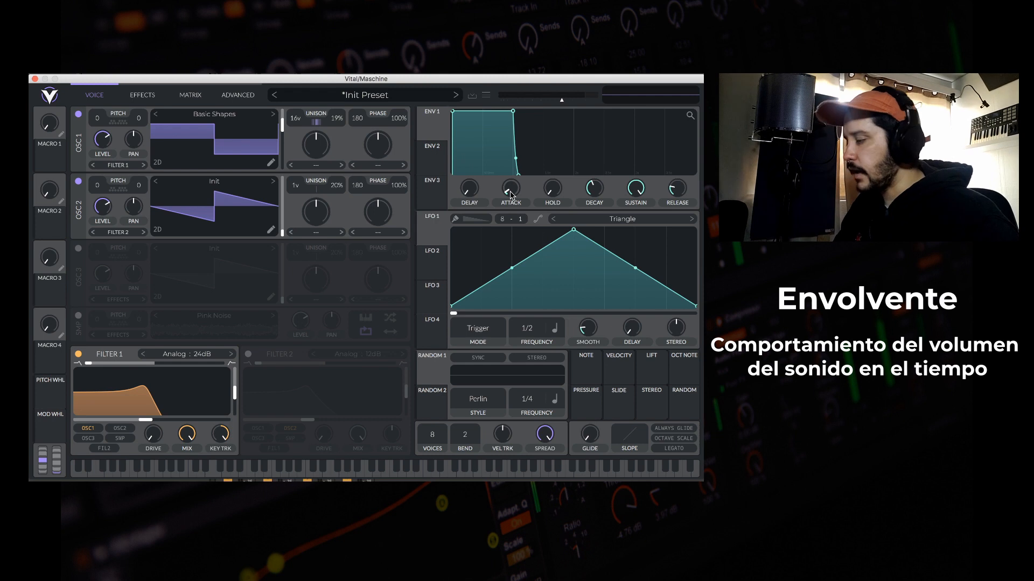
{"action": "left_click_drag", "start_coordinate": [511, 194], "coordinate": [511, 174]}
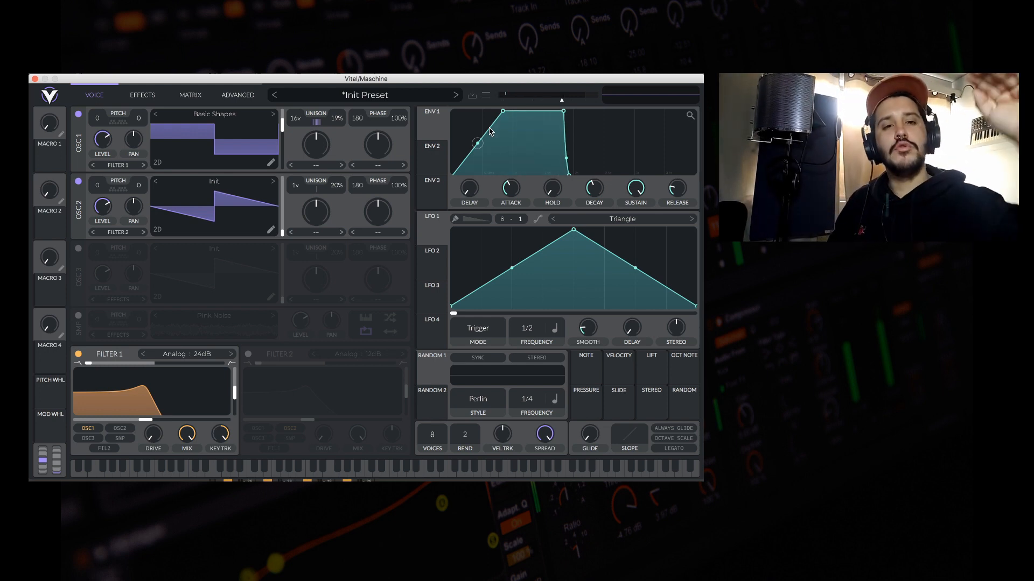
{"action": "left_click_drag", "start_coordinate": [503, 110], "coordinate": [605, 112]}
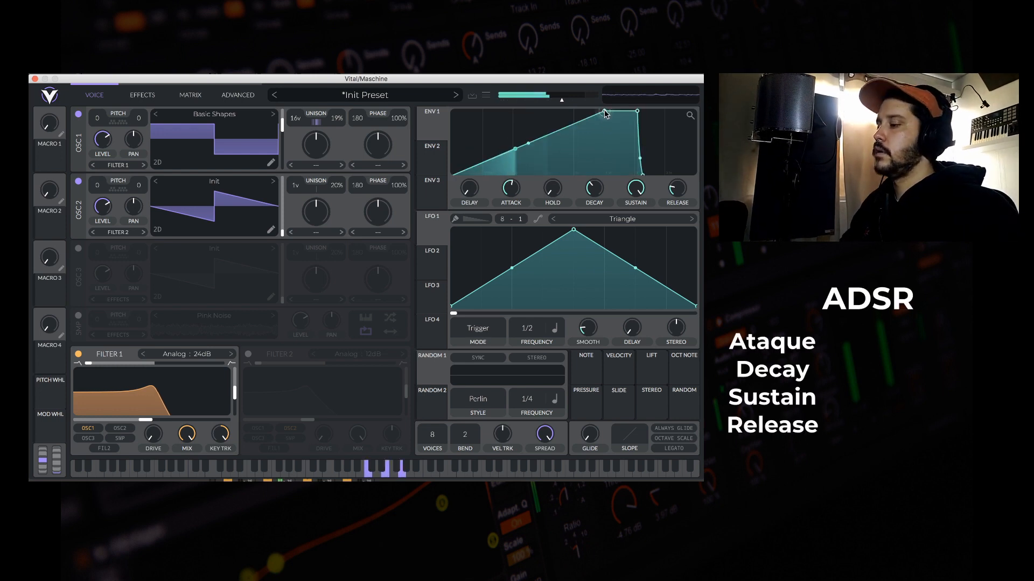
{"action": "left_click_drag", "start_coordinate": [605, 112], "coordinate": [514, 129]}
{"action": "left_click_drag", "start_coordinate": [637, 188], "coordinate": [646, 141]}
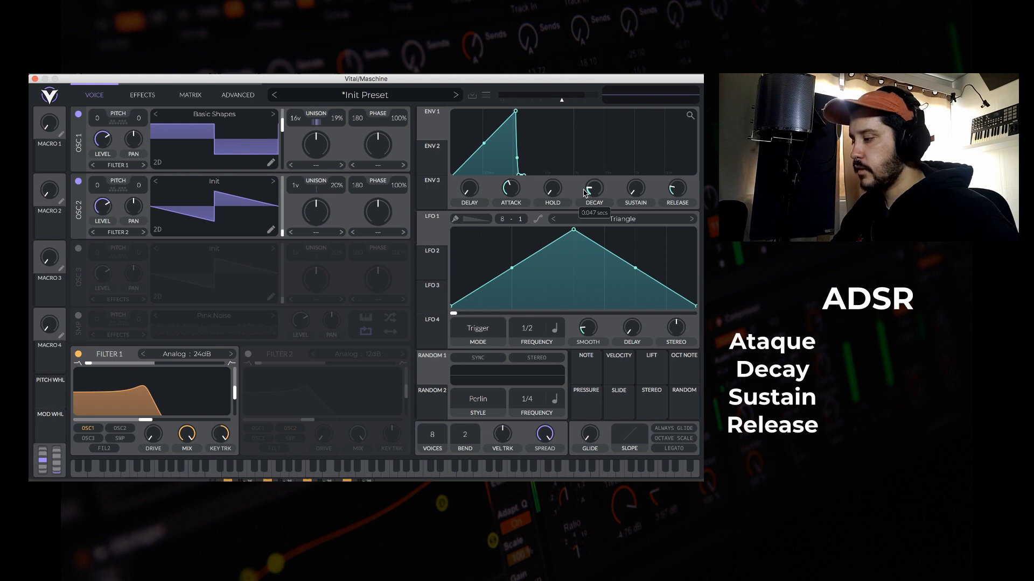
Step: Compare long, very short and moderate decay times on Envelope 1, settling on a moderate decay
{"action": "left_click_drag", "start_coordinate": [585, 193], "coordinate": [592, 184]}
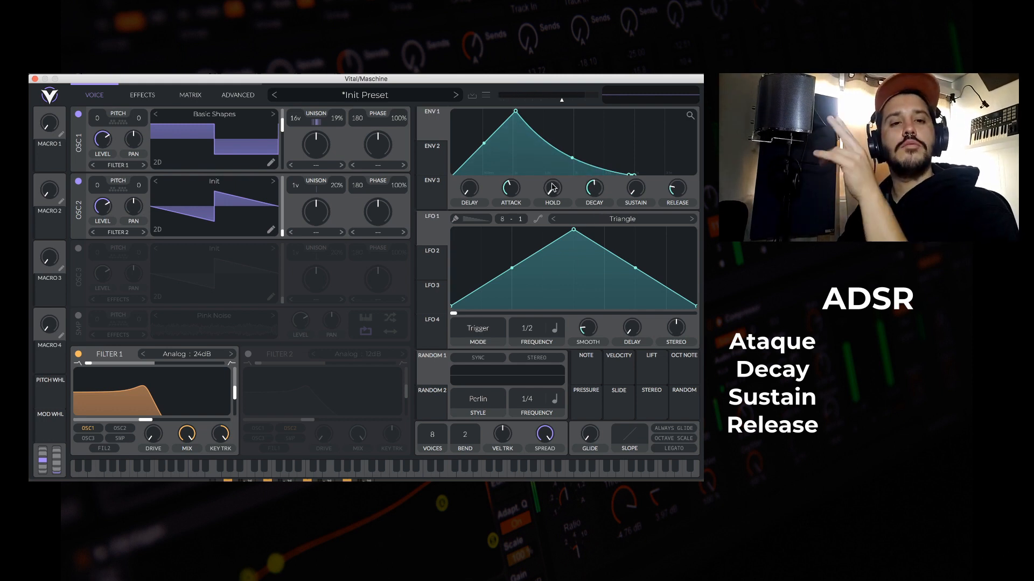
{"action": "left_click_drag", "start_coordinate": [601, 188], "coordinate": [607, 129]}
{"action": "left_click_drag", "start_coordinate": [593, 189], "coordinate": [592, 158]}
{"action": "mouse_move", "coordinate": [635, 193]}
{"action": "left_mouse_down"}
{"action": "mouse_move", "coordinate": [658, 109]}
{"action": "mouse_move", "coordinate": [626, 180]}
{"action": "left_mouse_up"}
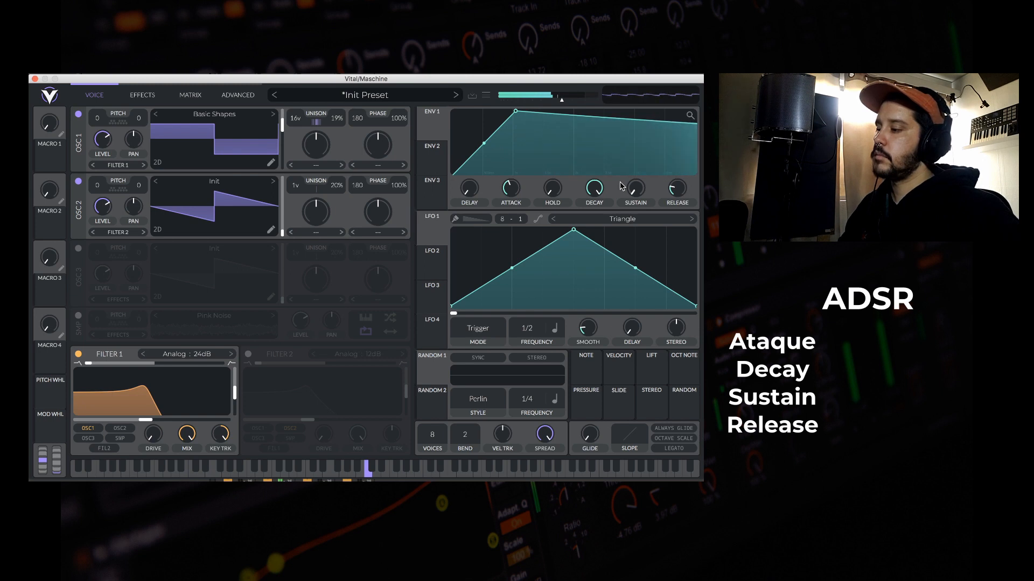
{"action": "mouse_move", "coordinate": [594, 185]}
{"action": "left_mouse_down"}
{"action": "mouse_move", "coordinate": [594, 218]}
{"action": "mouse_move", "coordinate": [593, 187]}
{"action": "mouse_move", "coordinate": [583, 190]}
{"action": "left_mouse_up"}
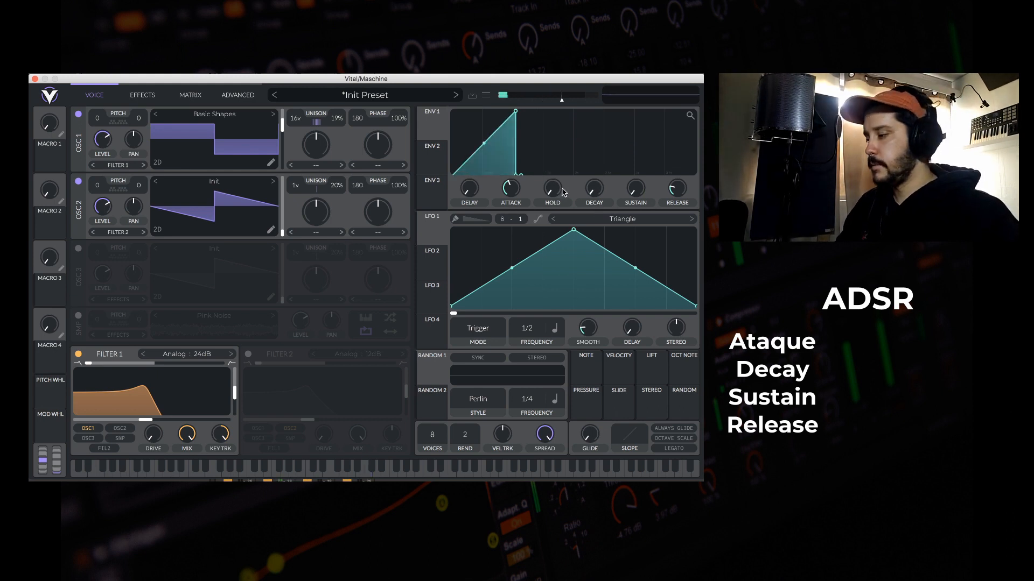
{"action": "left_click_drag", "start_coordinate": [594, 188], "coordinate": [596, 166]}
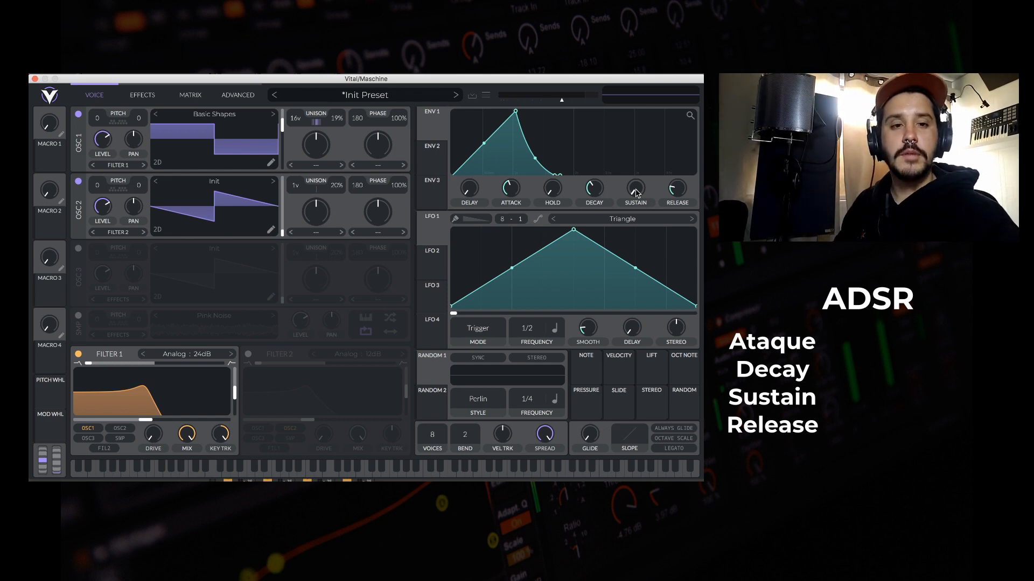
Step: Raise Envelope 1's sustain to about halfway and lengthen its release, trying 0.917 seconds
{"action": "left_click_drag", "start_coordinate": [635, 195], "coordinate": [637, 164]}
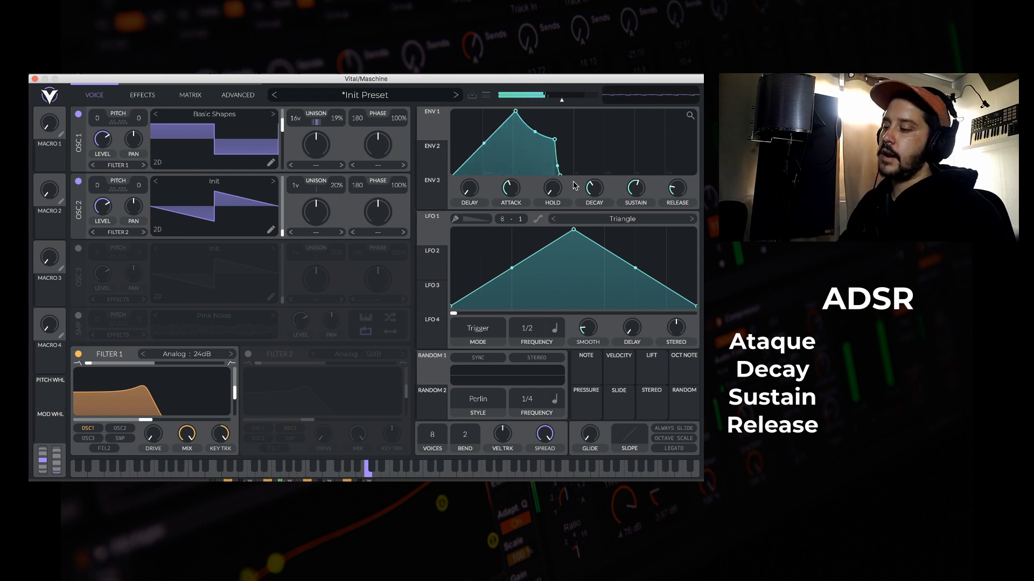
{"action": "left_click_drag", "start_coordinate": [630, 188], "coordinate": [679, 184]}
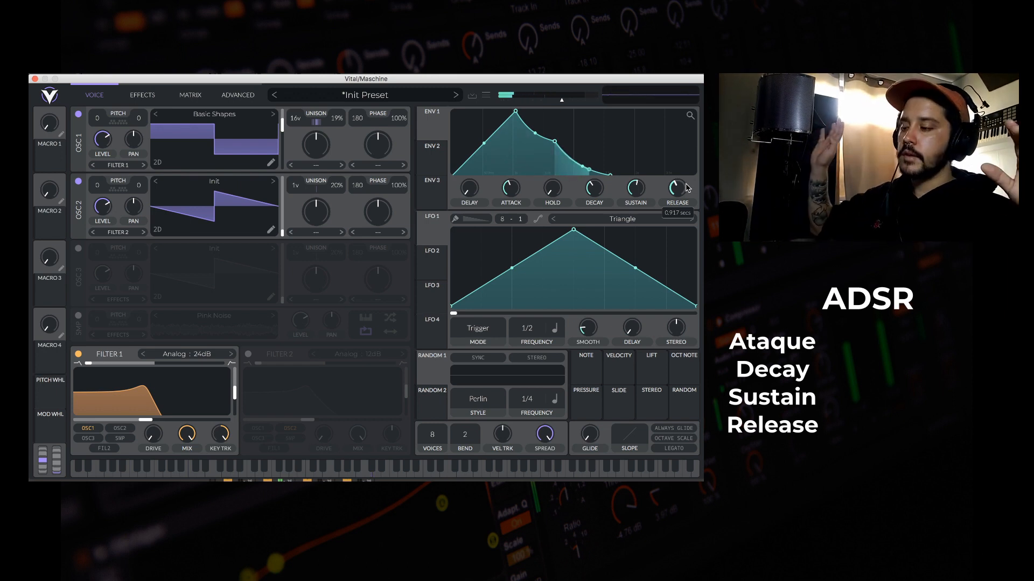
{"action": "left_click_drag", "start_coordinate": [681, 192], "coordinate": [680, 184]}
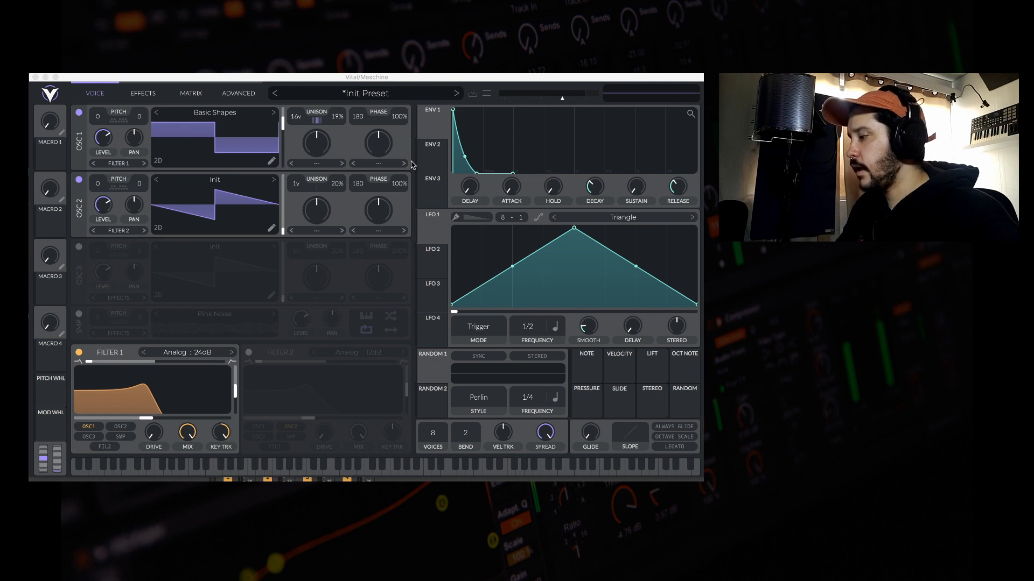
Step: Select Envelope 2 and assign it to modulate Filter 1's cutoff
{"action": "left_click", "coordinate": [430, 158]}
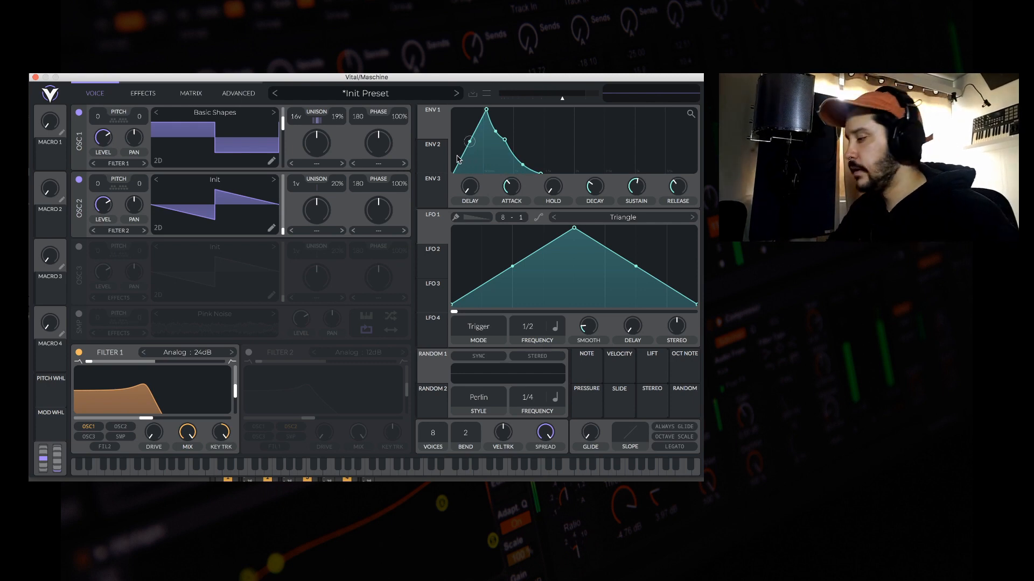
{"action": "left_click", "coordinate": [429, 155]}
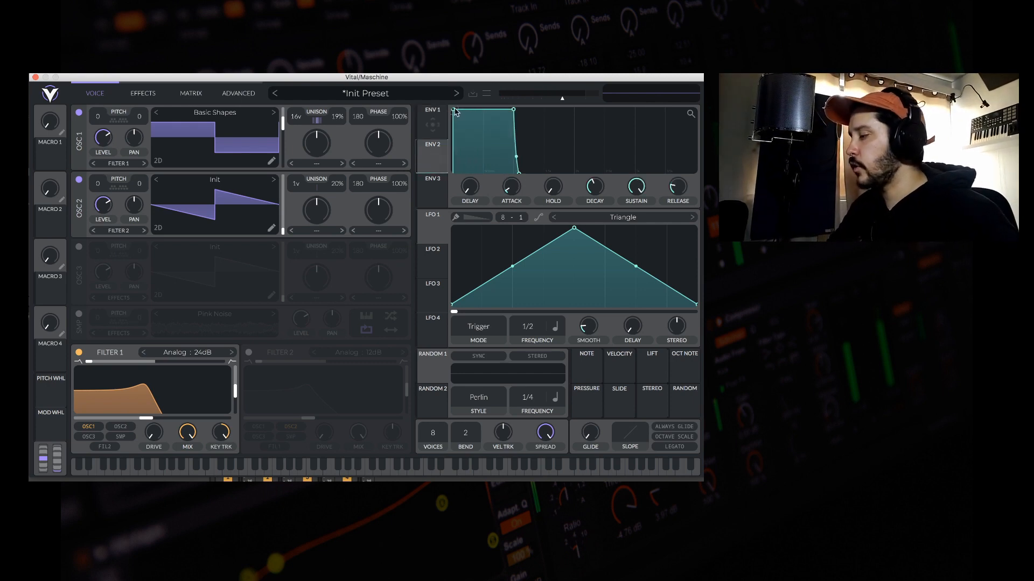
{"action": "left_click_drag", "start_coordinate": [432, 159], "coordinate": [164, 411]}
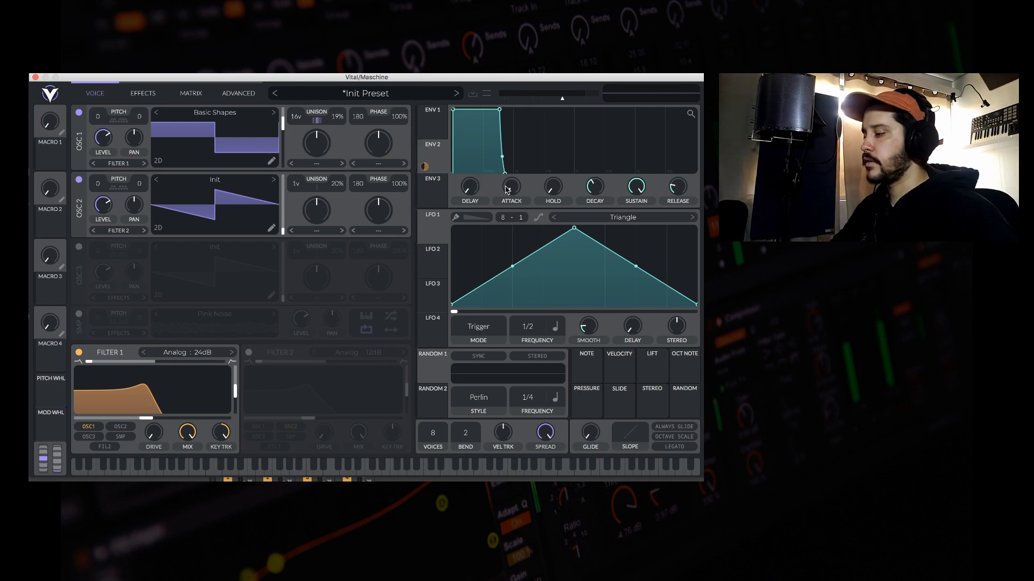
Step: Lengthen Envelope 2's attack and turn its modulation of Filter 1's cutoff down to a negative amount
{"action": "left_click_drag", "start_coordinate": [510, 193], "coordinate": [504, 162]}
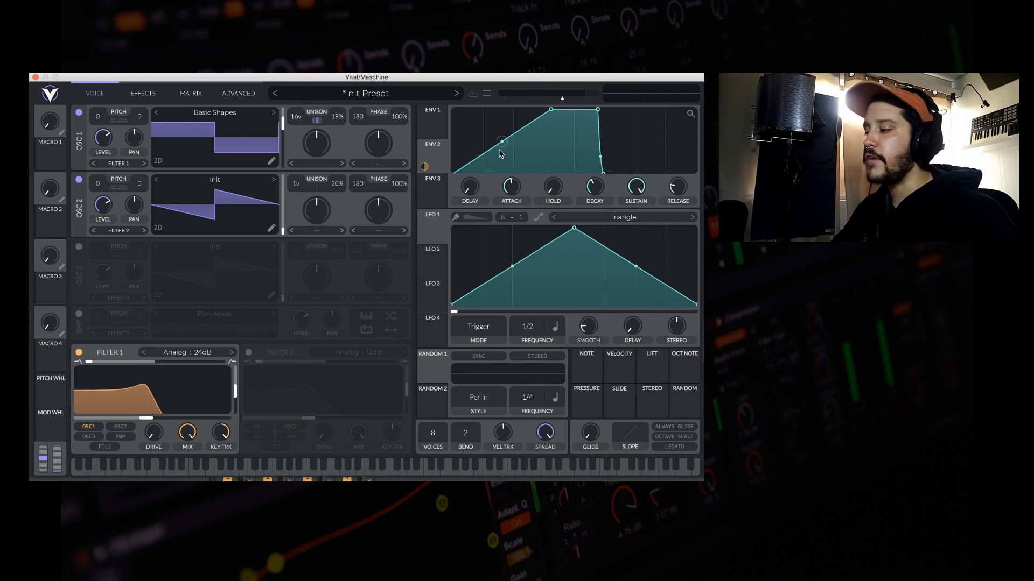
{"action": "mouse_move", "coordinate": [152, 407]}
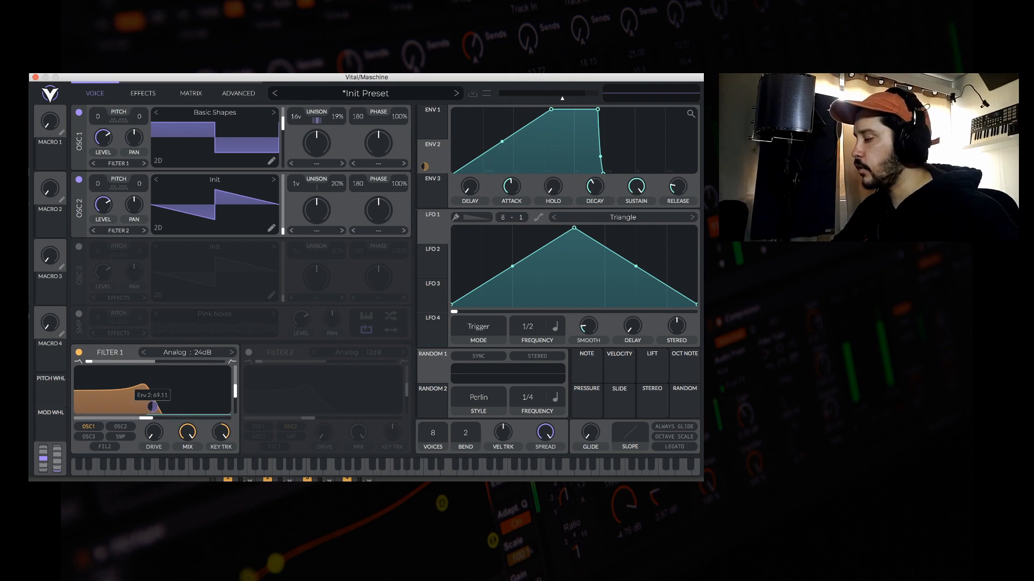
{"action": "left_click_drag", "start_coordinate": [152, 407], "coordinate": [153, 443]}
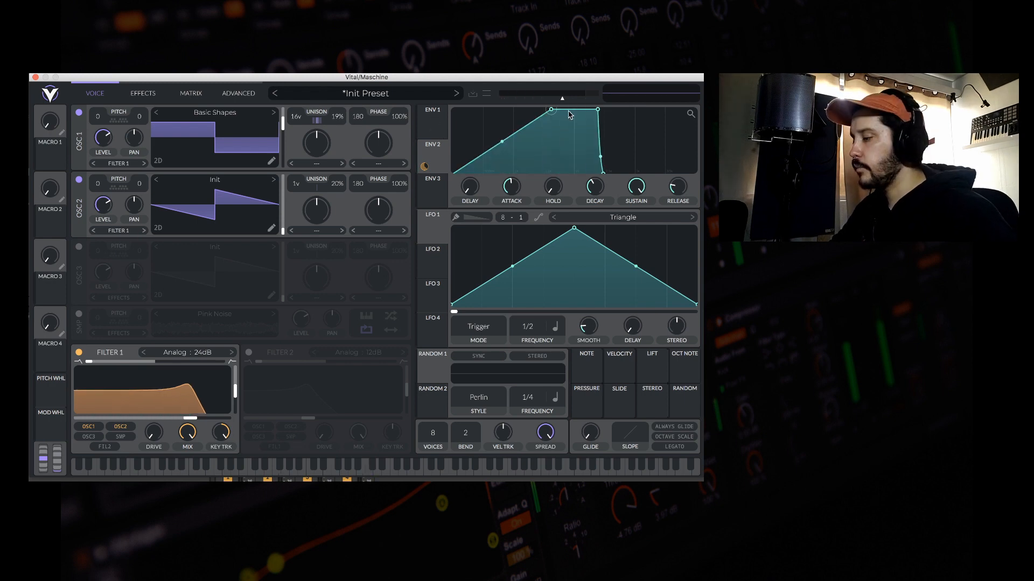
Step: Set Envelope 2's sustain to 0.000, bend its decay curve inward, and shorten its attack
{"action": "left_click_drag", "start_coordinate": [601, 188], "coordinate": [601, 263]}
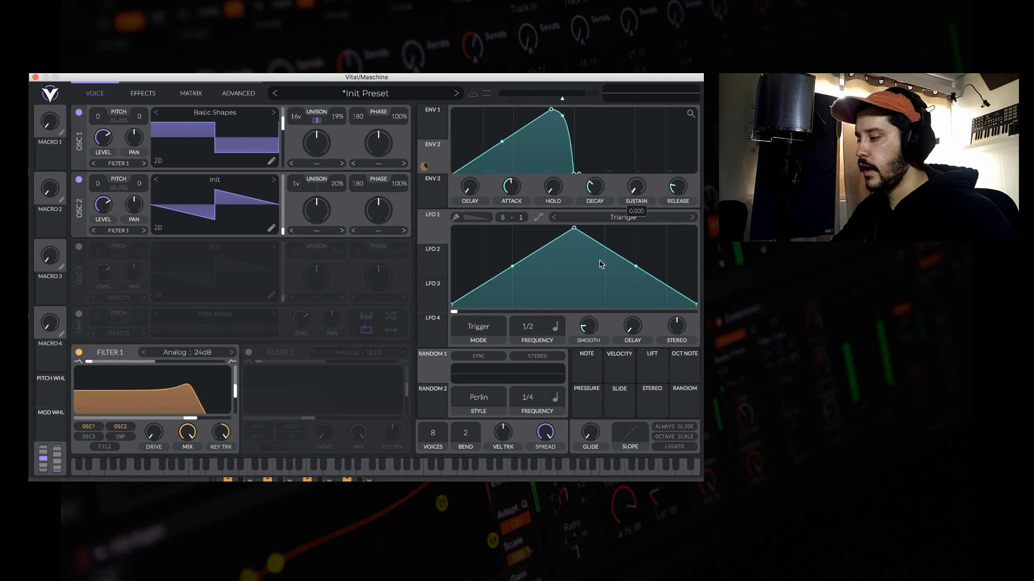
{"action": "left_click_drag", "start_coordinate": [562, 117], "coordinate": [549, 156]}
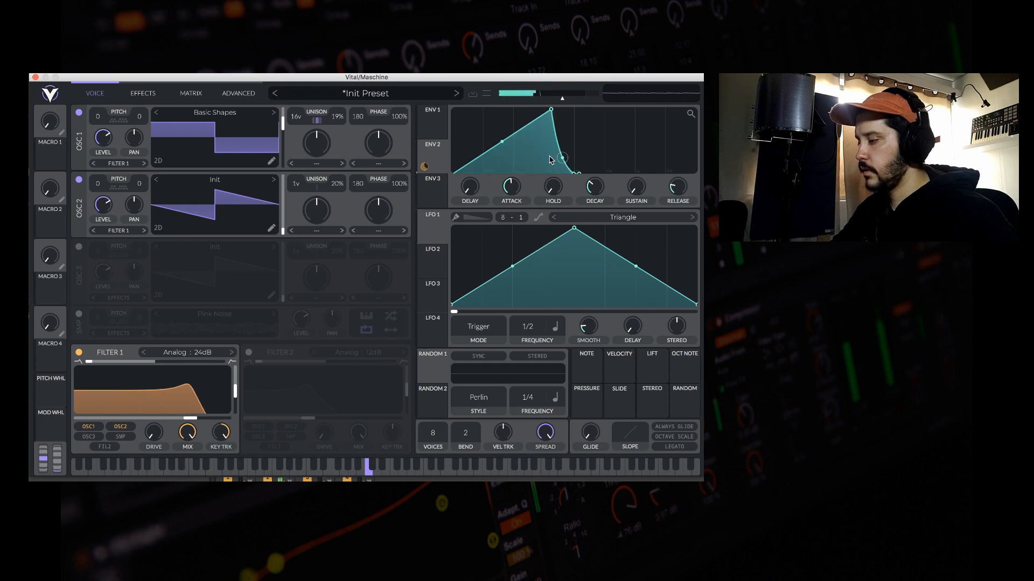
{"action": "left_click_drag", "start_coordinate": [552, 110], "coordinate": [494, 112]}
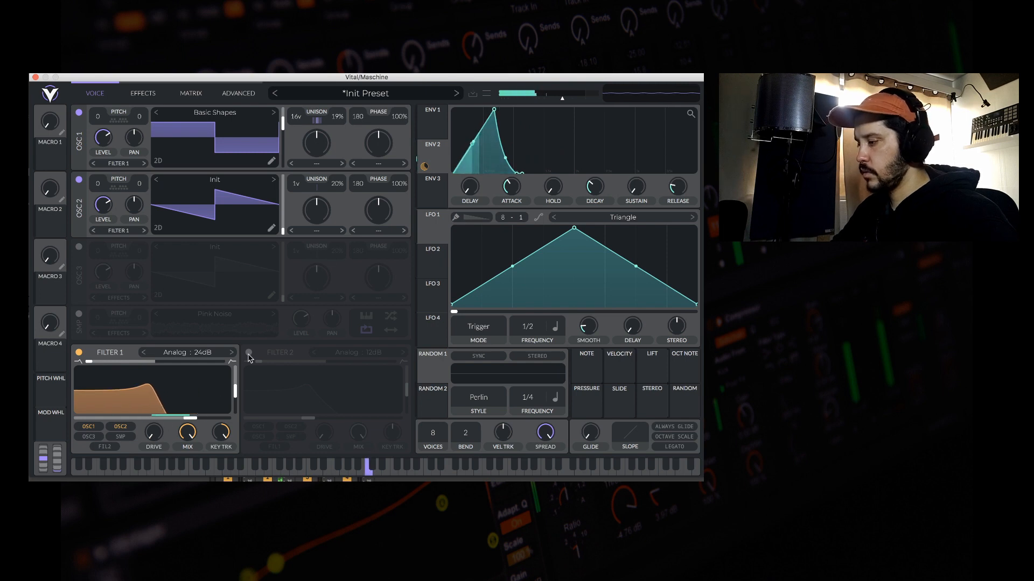
{"action": "left_click_drag", "start_coordinate": [488, 112], "coordinate": [476, 112]}
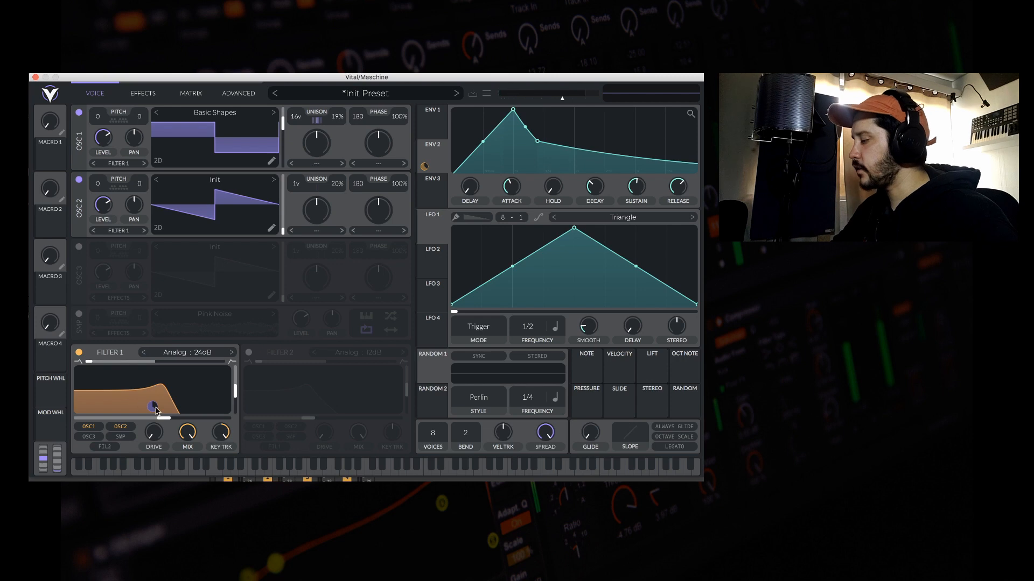
Step: Lower Filter 1's cutoff and raise its resonance, with Envelope 2 set to full sustain and a longer attack
{"action": "left_click_drag", "start_coordinate": [156, 410], "coordinate": [134, 423]}
{"action": "left_click_drag", "start_coordinate": [537, 141], "coordinate": [599, 78]}
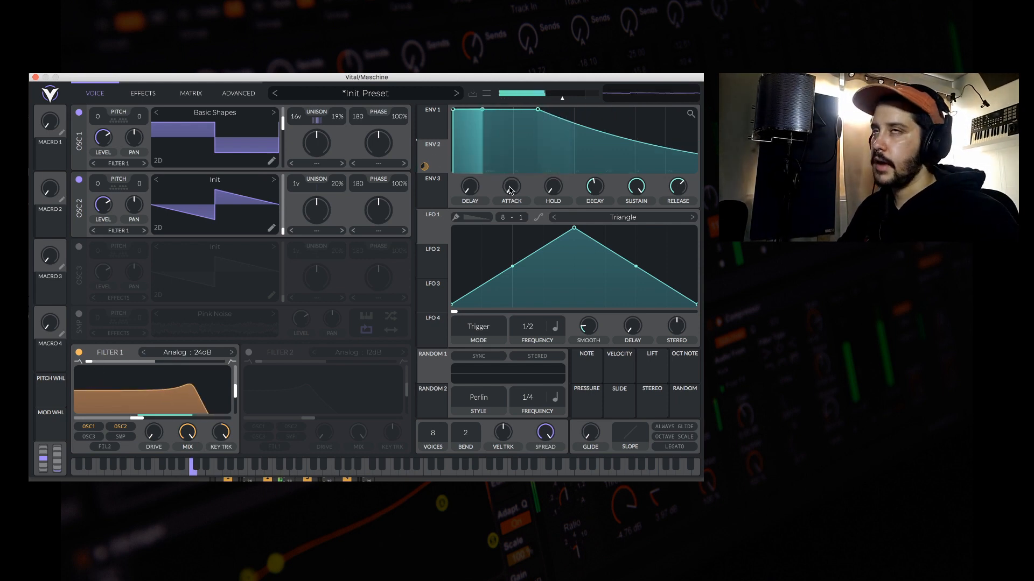
{"action": "mouse_move", "coordinate": [511, 191]}
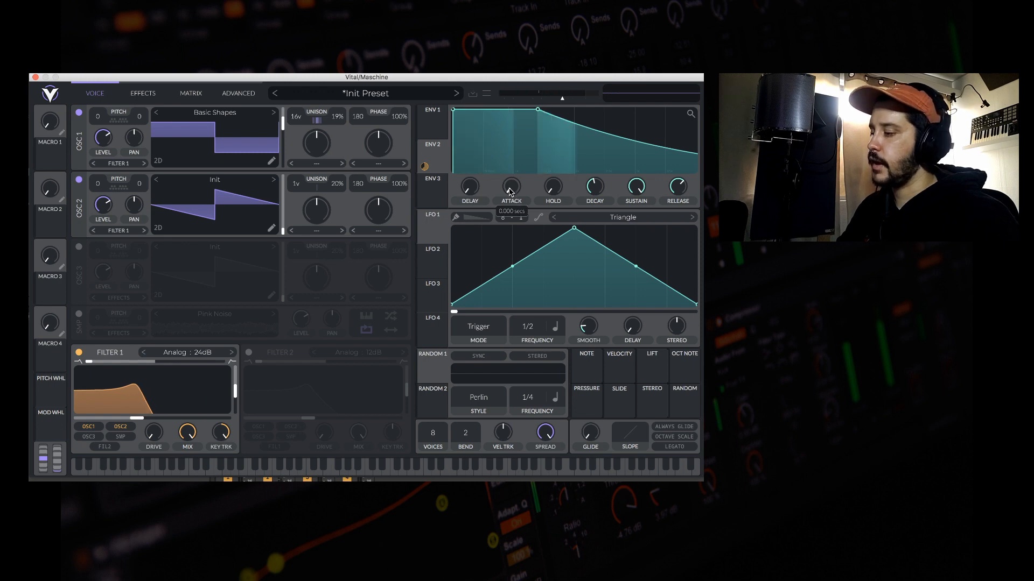
{"action": "left_click_drag", "start_coordinate": [511, 190], "coordinate": [512, 171]}
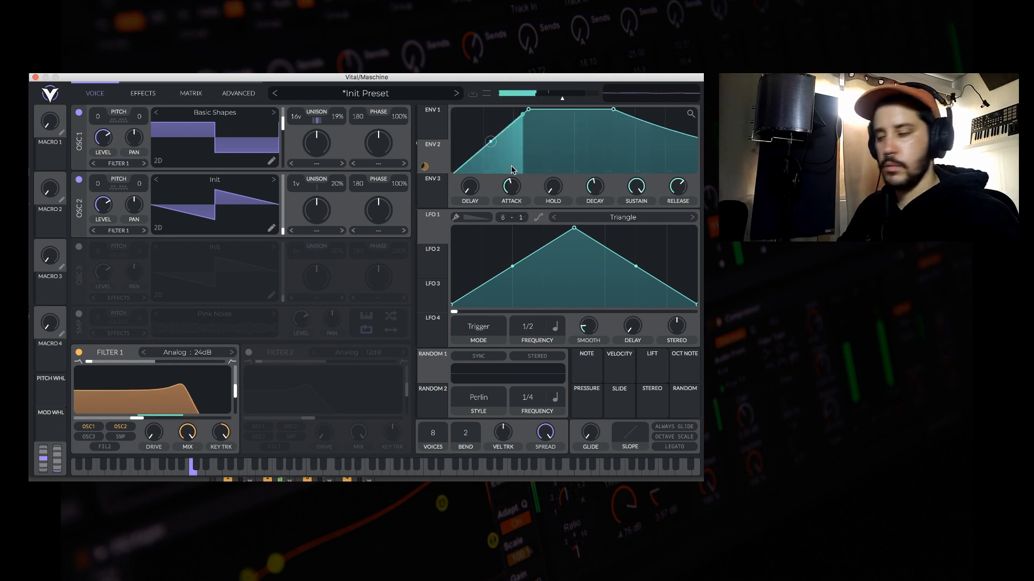
{"action": "left_click_drag", "start_coordinate": [231, 403], "coordinate": [236, 380]}
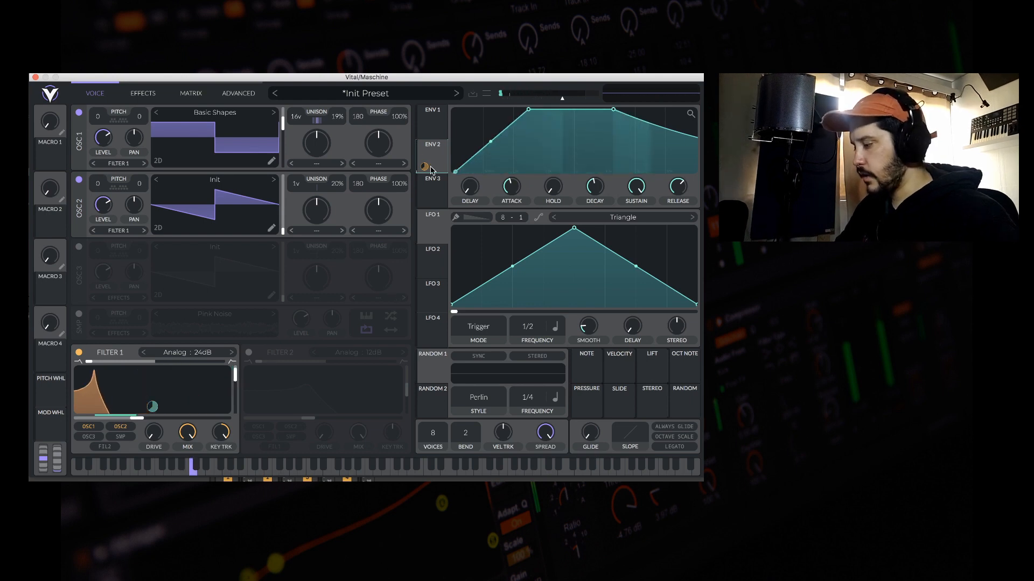
Step: Drop Envelope 3's sustain to zero with a longer decay and assign it to modulate Filter 1's resonance
{"action": "left_click", "coordinate": [427, 197]}
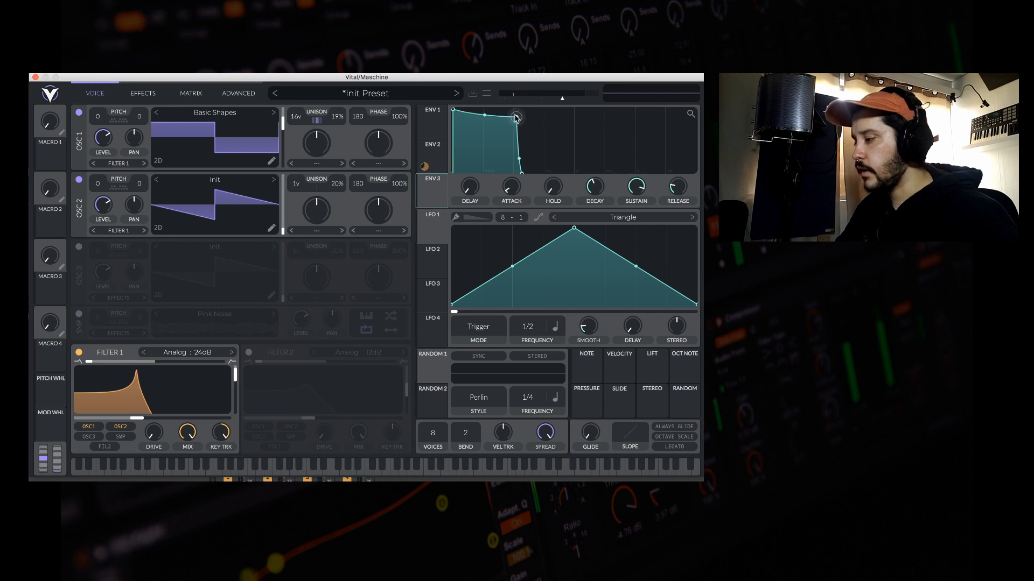
{"action": "left_click_drag", "start_coordinate": [513, 110], "coordinate": [603, 185]}
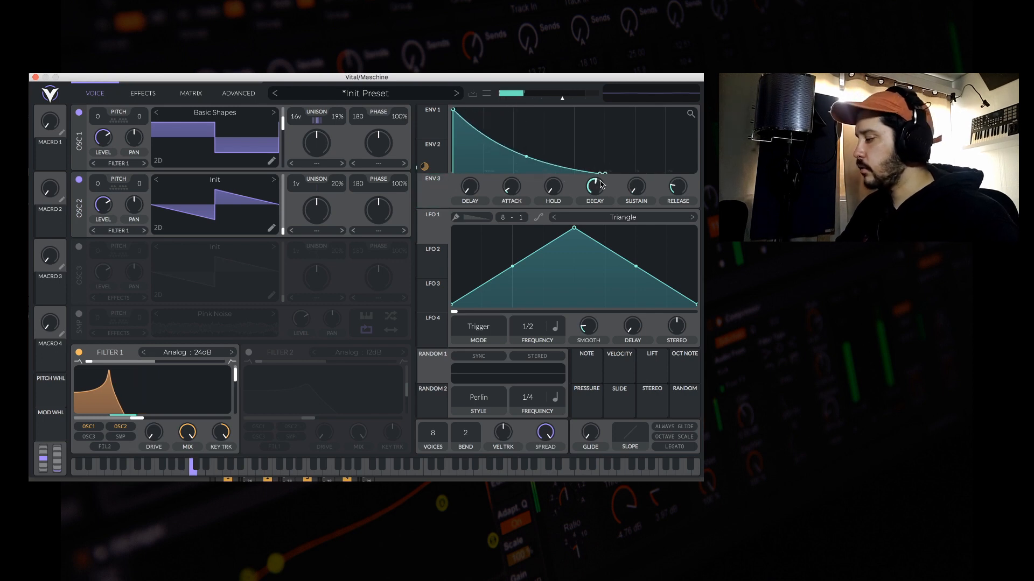
{"action": "left_click_drag", "start_coordinate": [432, 193], "coordinate": [235, 376]}
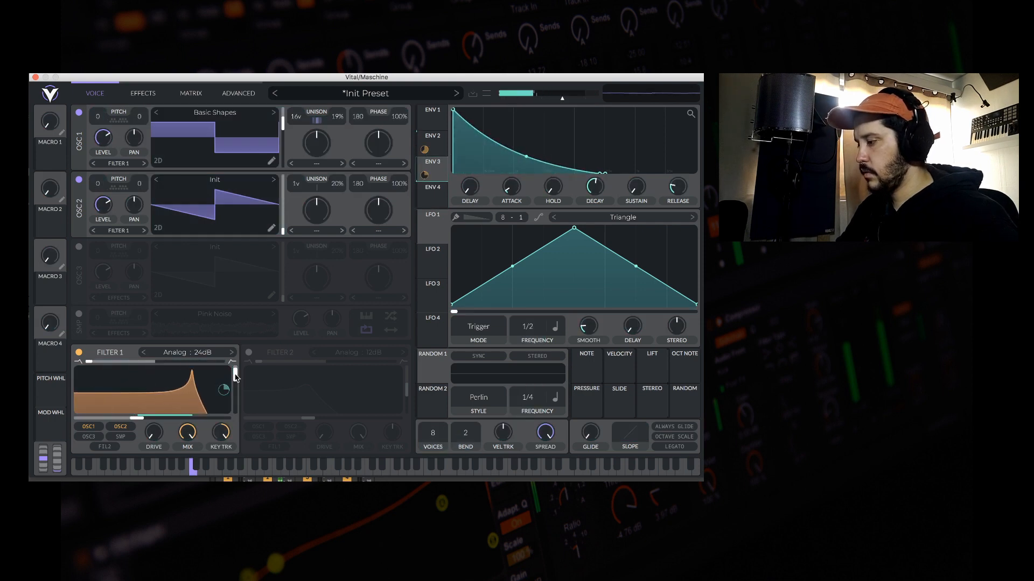
Step: Reshape Envelope 3 with a longer attack, no decay, full sustain and a longer release
{"action": "left_click_drag", "start_coordinate": [455, 116], "coordinate": [553, 118]}
{"action": "left_click_drag", "start_coordinate": [615, 176], "coordinate": [552, 174]}
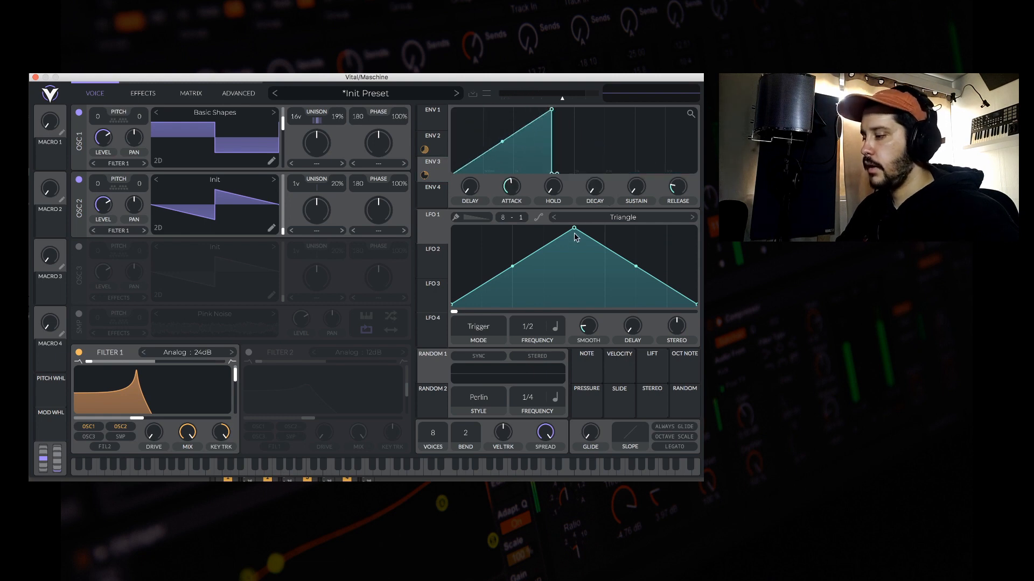
{"action": "left_click_drag", "start_coordinate": [636, 186], "coordinate": [637, 110]}
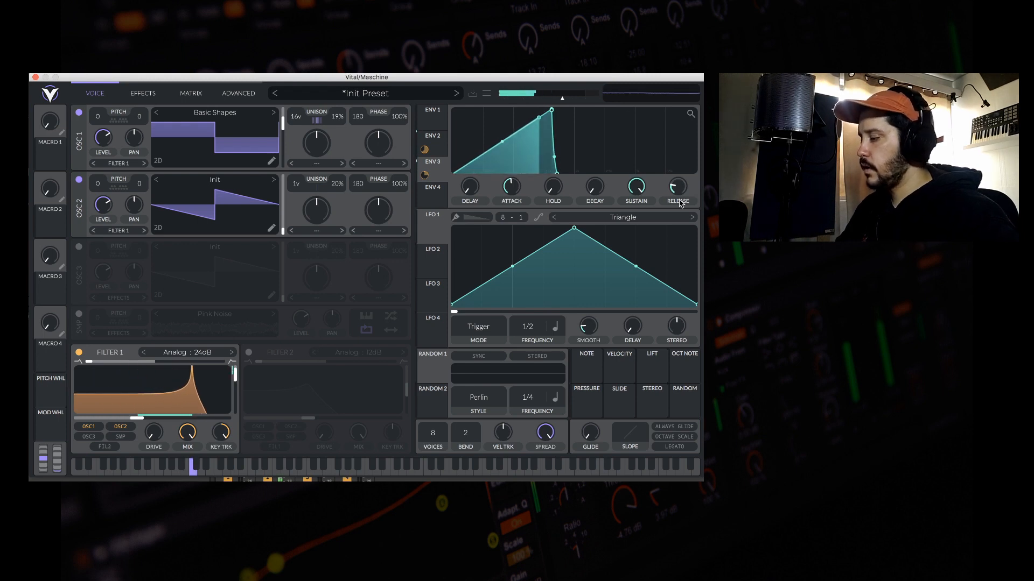
{"action": "mouse_move", "coordinate": [675, 189]}
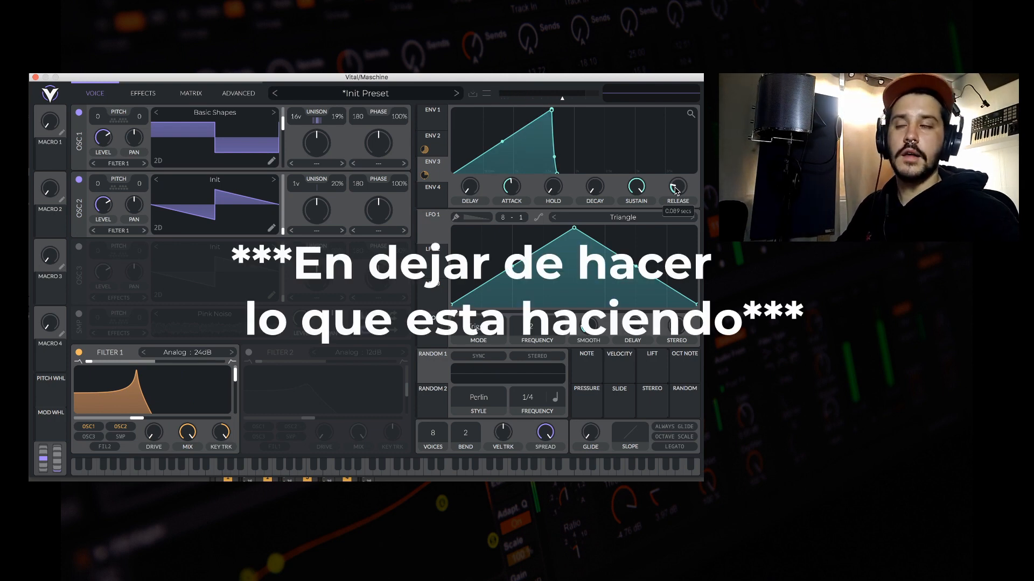
{"action": "left_click_drag", "start_coordinate": [676, 190], "coordinate": [675, 181]}
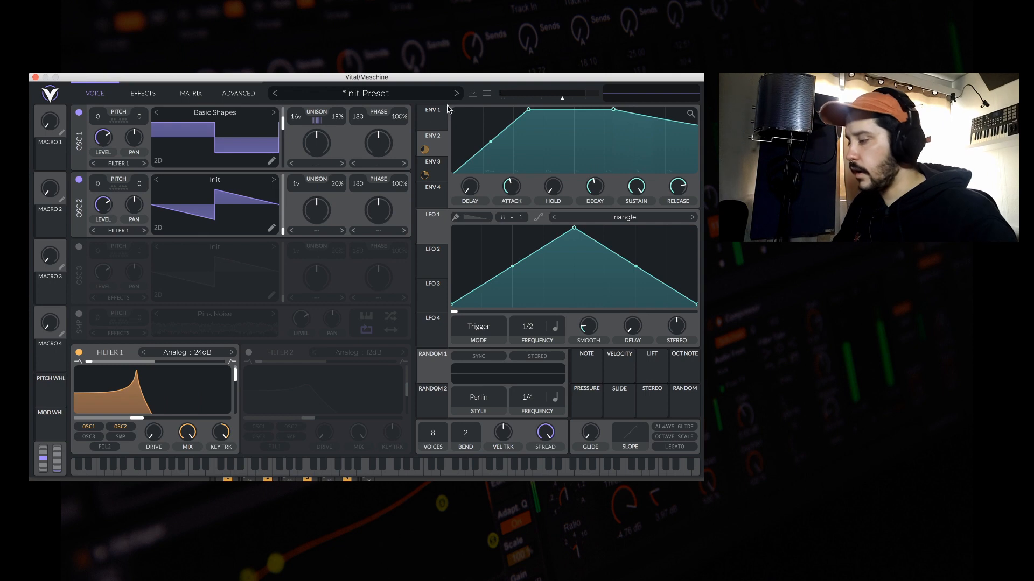
{"action": "left_click", "coordinate": [439, 119]}
{"action": "left_click", "coordinate": [434, 138]}
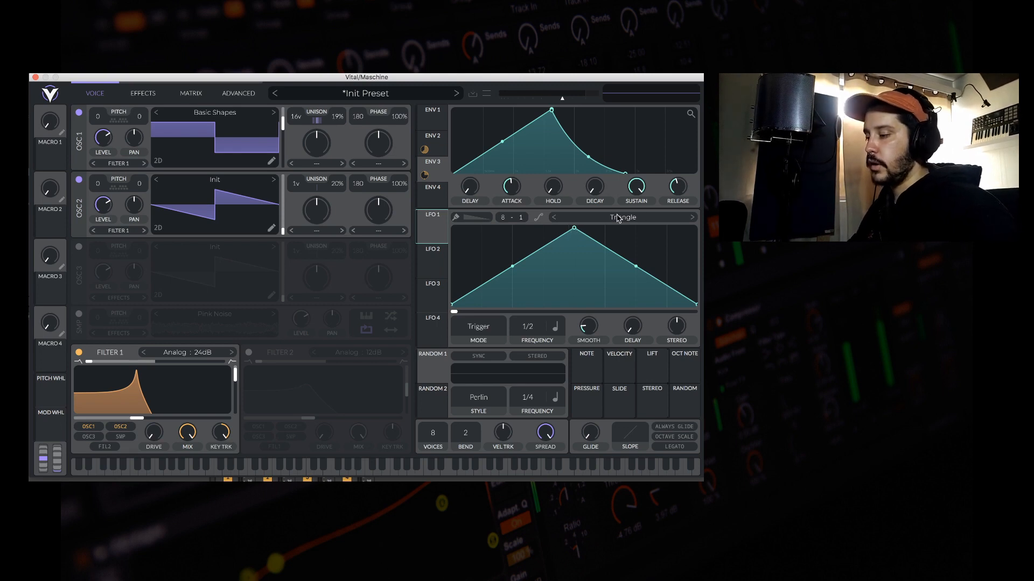
Step: Set LFO 1's shape to Sin and assign it to modulate Oscillator 1's level
{"action": "left_click", "coordinate": [647, 219]}
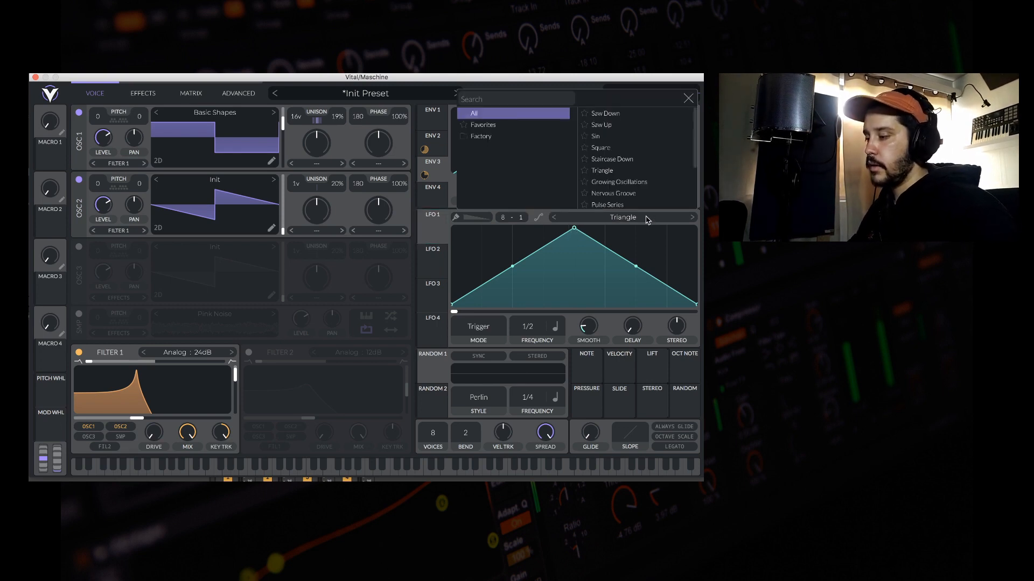
{"action": "left_click", "coordinate": [606, 138]}
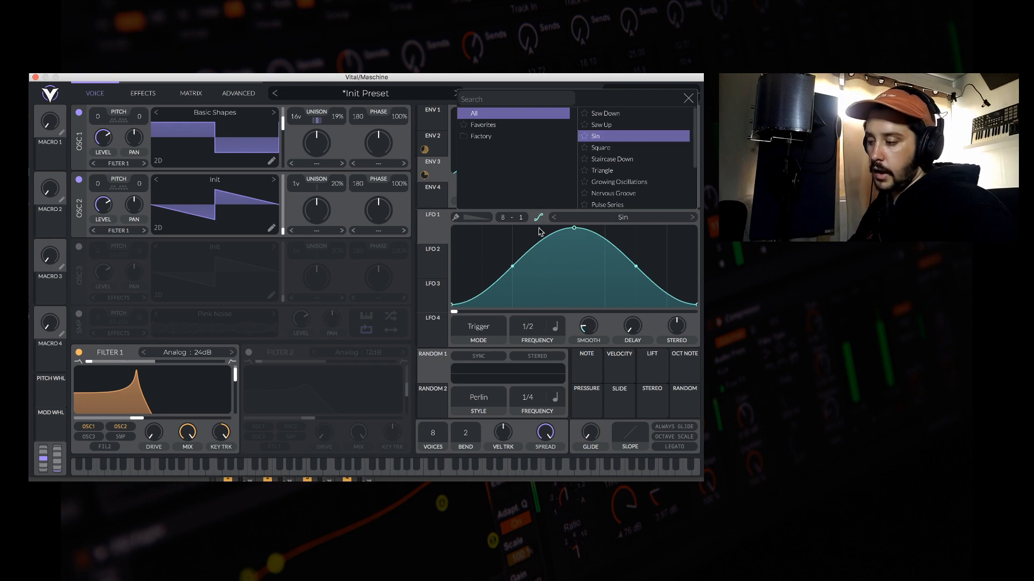
{"action": "left_click", "coordinate": [401, 270]}
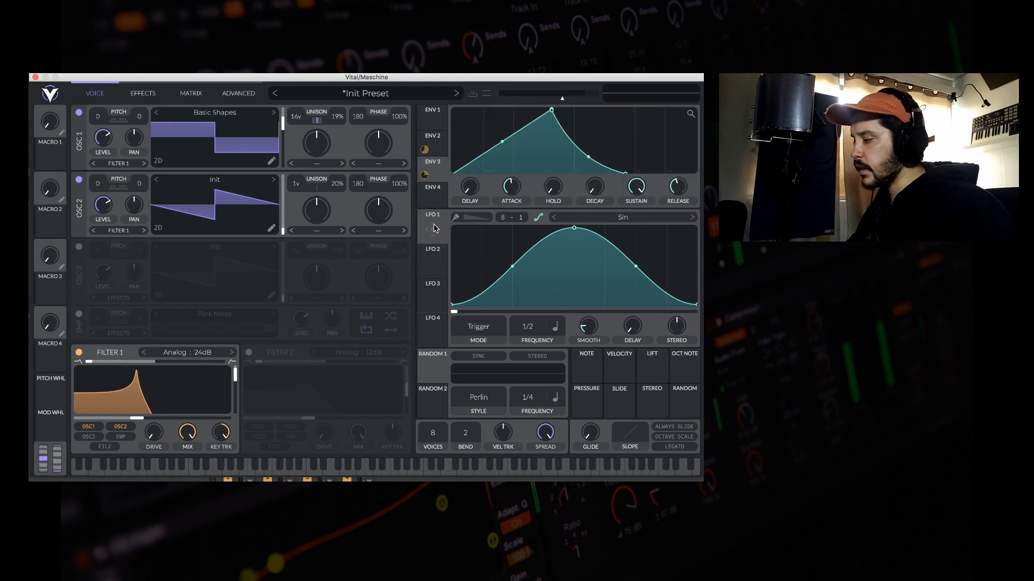
{"action": "left_click_drag", "start_coordinate": [435, 230], "coordinate": [97, 115]}
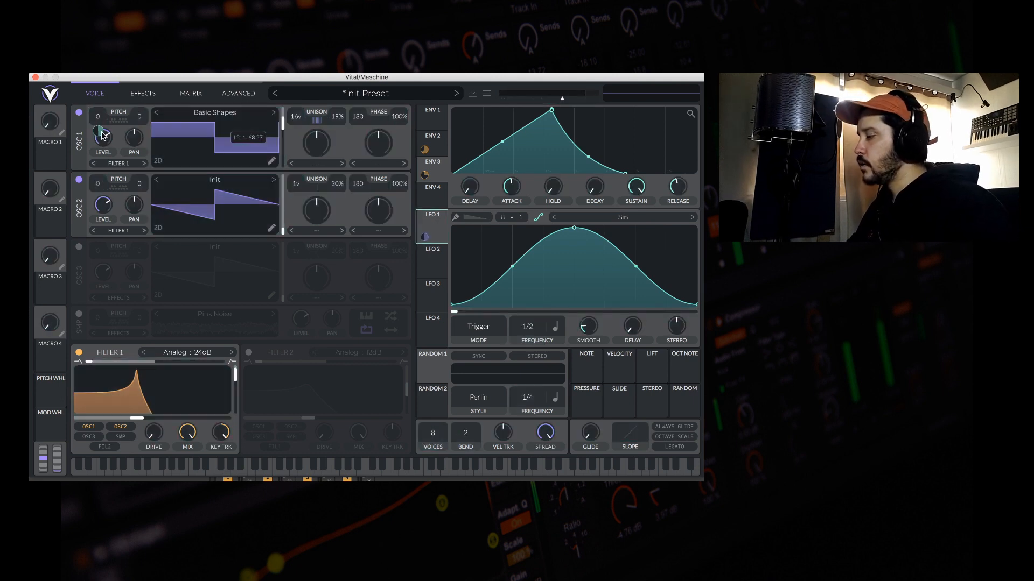
Step: Switch Oscillator 2 off and turn down LFO 1's modulation of Oscillator 1's level
{"action": "left_click", "coordinate": [78, 180]}
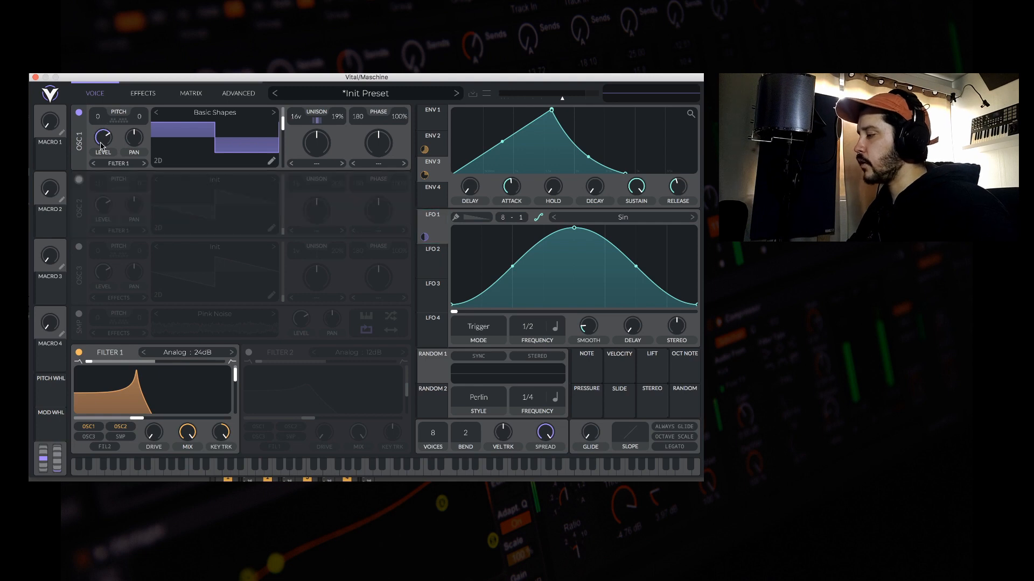
{"action": "left_click_drag", "start_coordinate": [98, 131], "coordinate": [98, 151]}
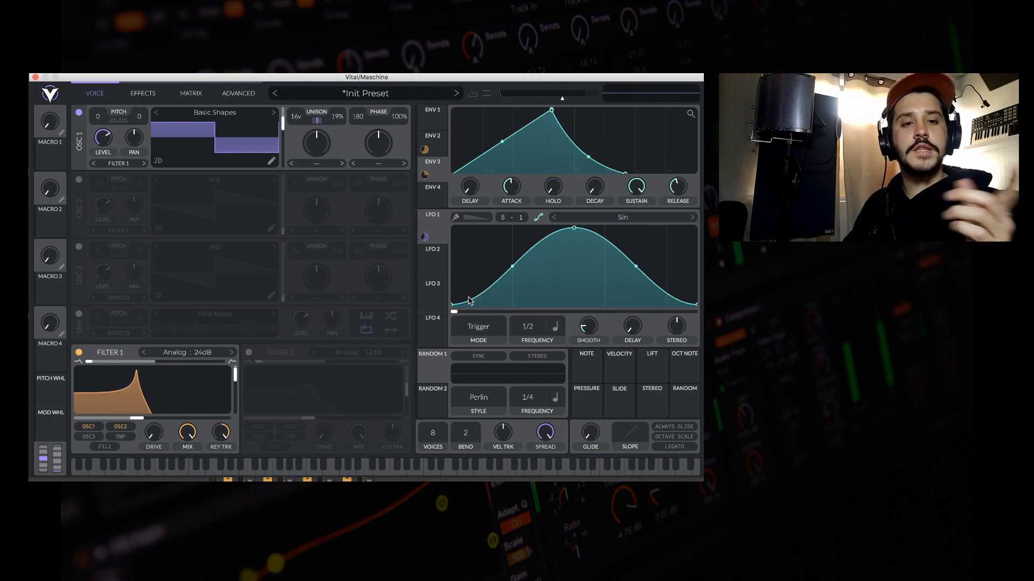
{"action": "left_click_drag", "start_coordinate": [100, 131], "coordinate": [101, 150]}
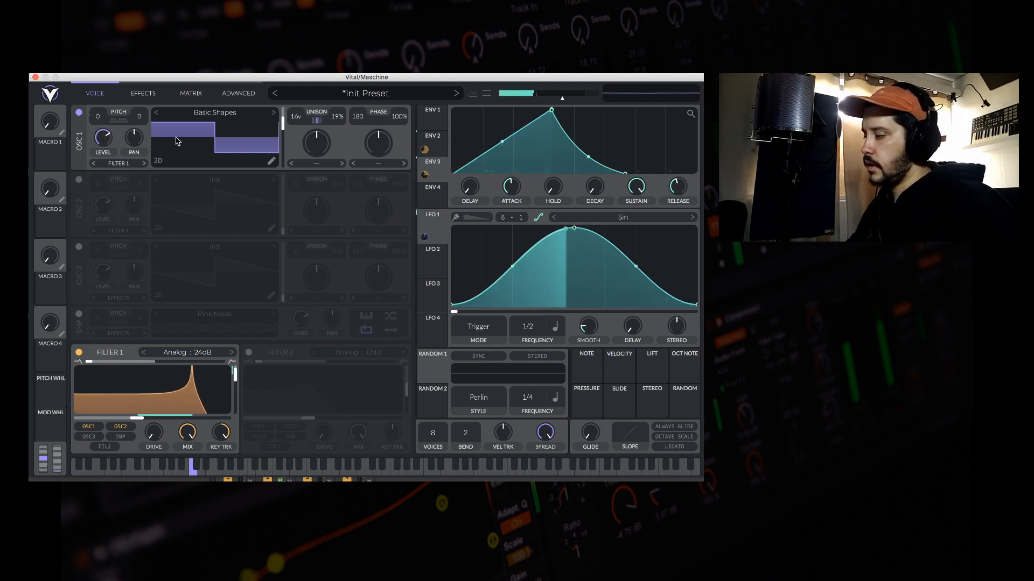
Step: Lower Filter 1's resonance to about halfway and set LFO 1's frequency to 1/8 triplet
{"action": "left_click_drag", "start_coordinate": [235, 389], "coordinate": [234, 405]}
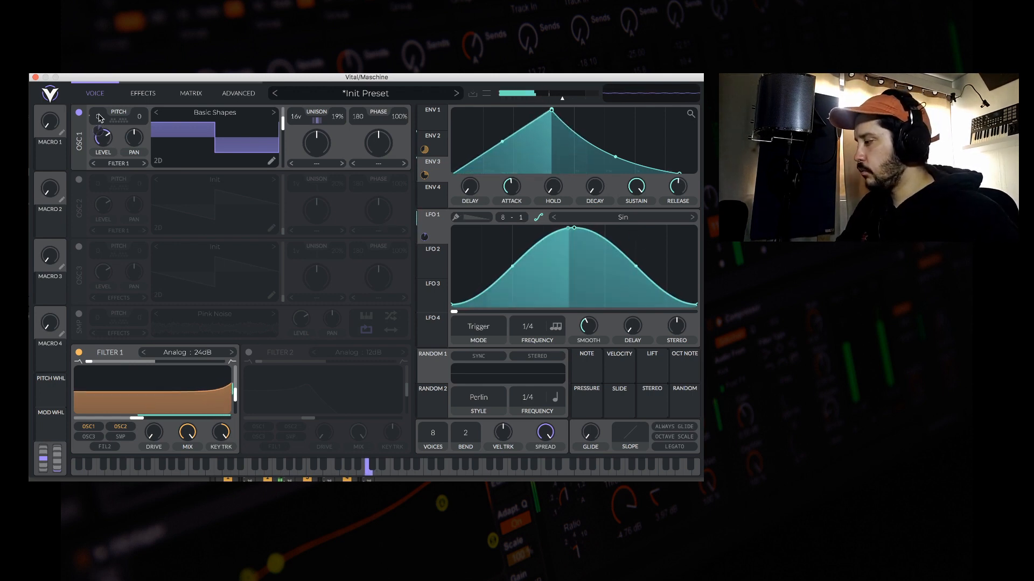
{"action": "left_click_drag", "start_coordinate": [98, 130], "coordinate": [99, 130]}
{"action": "left_click_drag", "start_coordinate": [535, 326], "coordinate": [535, 320]}
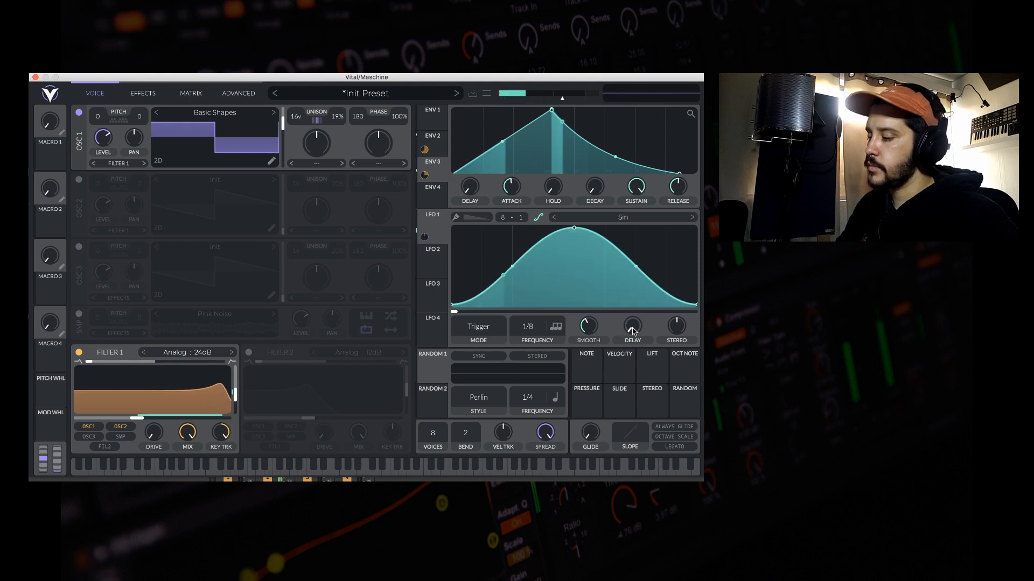
Step: Raise LFO 1's delay and smoothing, and set its frequency to 1/4 triplet
{"action": "left_click_drag", "start_coordinate": [625, 329], "coordinate": [634, 320]}
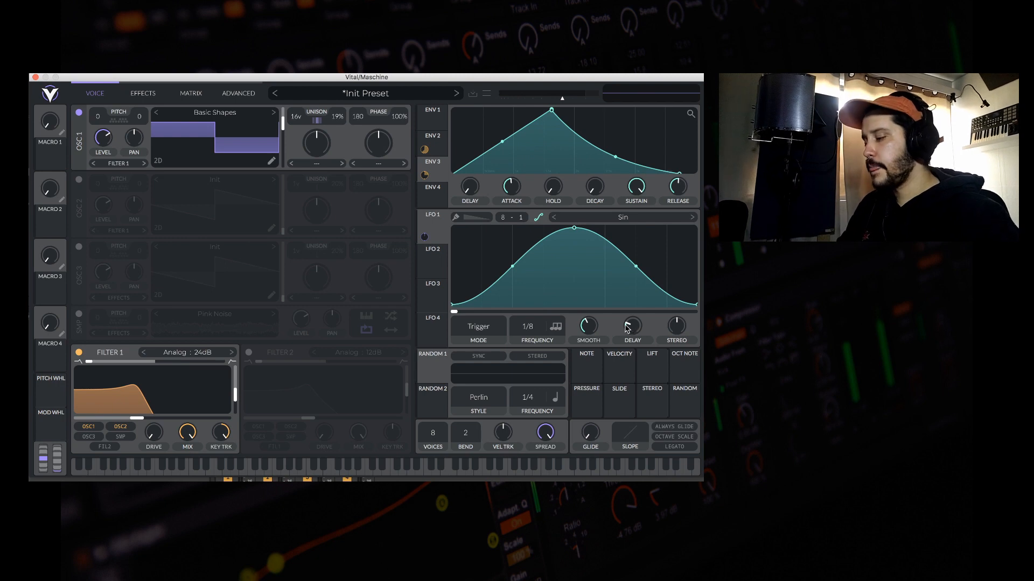
{"action": "mouse_move", "coordinate": [589, 331]}
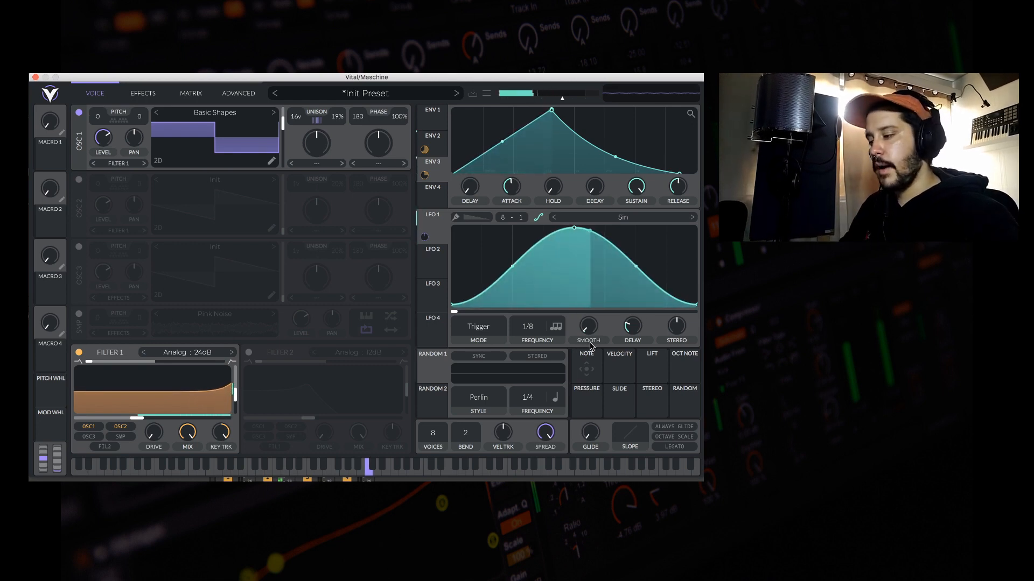
{"action": "mouse_move", "coordinate": [590, 333]}
{"action": "left_mouse_down"}
{"action": "mouse_move", "coordinate": [595, 300]}
{"action": "mouse_move", "coordinate": [595, 331]}
{"action": "left_mouse_up"}
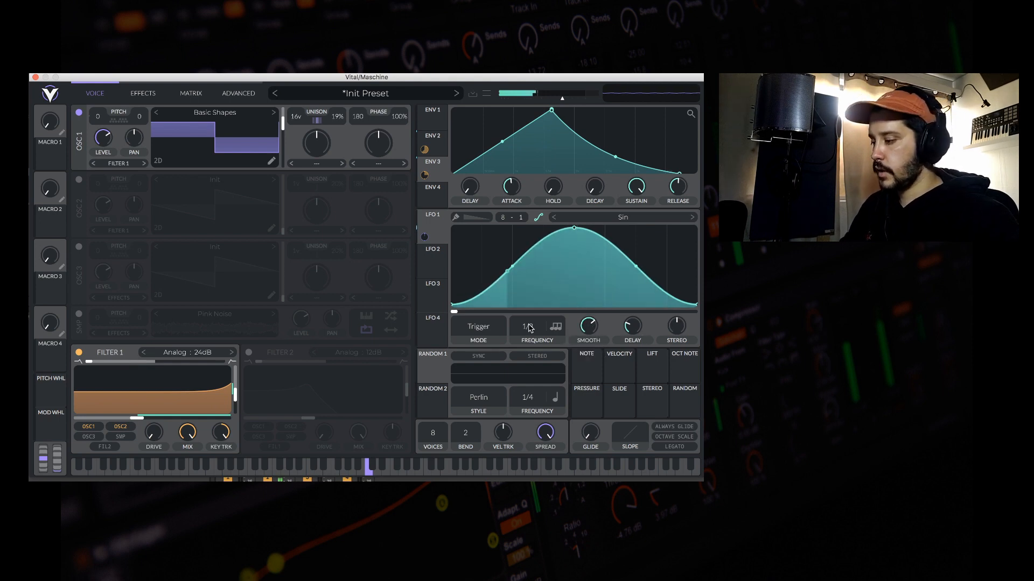
{"action": "left_click_drag", "start_coordinate": [529, 327], "coordinate": [529, 340]}
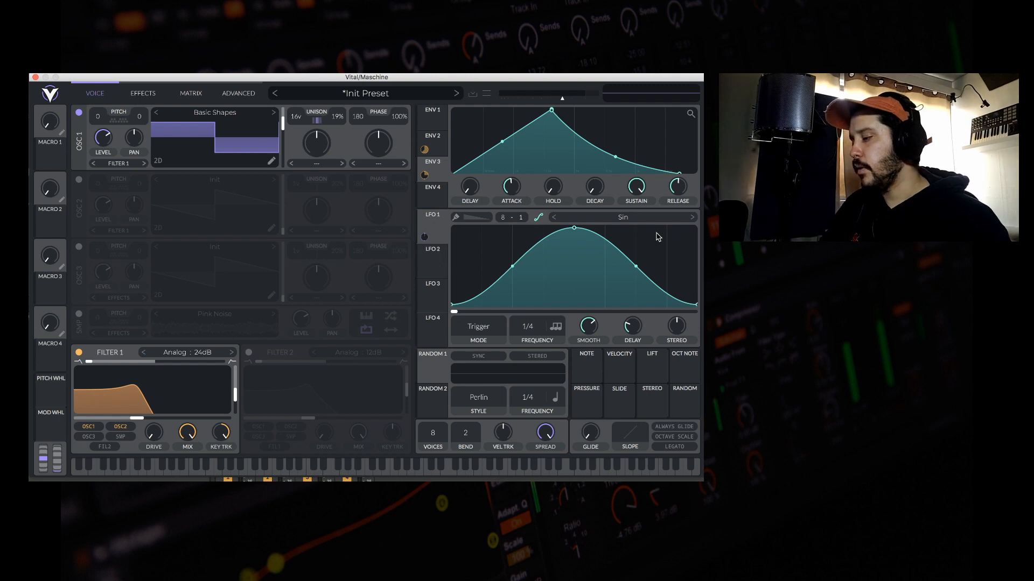
Step: Try modulating Filter 1's drive with LFO 2 at a frequency of 1/8
{"action": "left_click", "coordinate": [433, 259]}
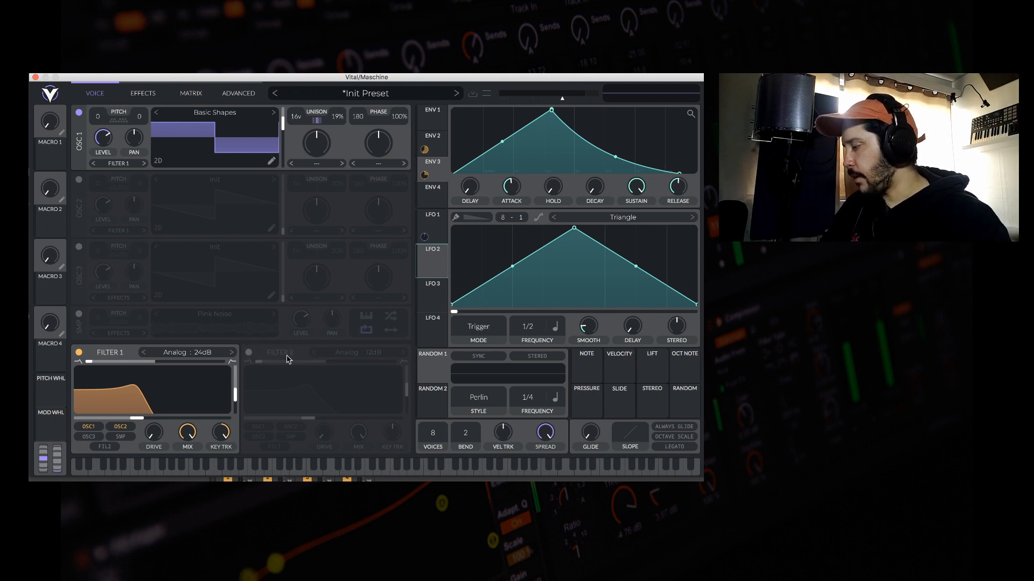
{"action": "left_click_drag", "start_coordinate": [435, 270], "coordinate": [156, 435]}
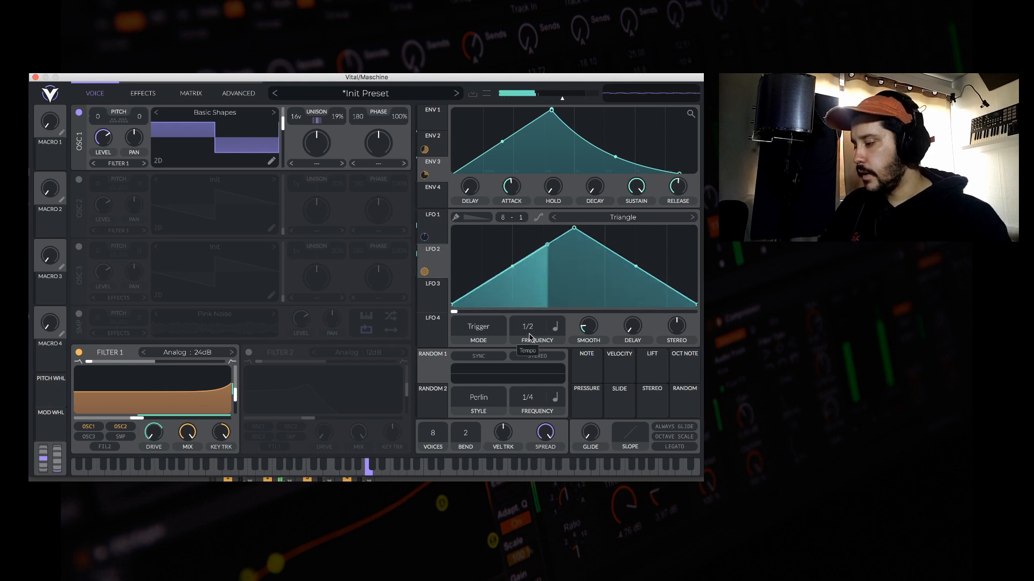
{"action": "left_click_drag", "start_coordinate": [530, 331], "coordinate": [532, 316]}
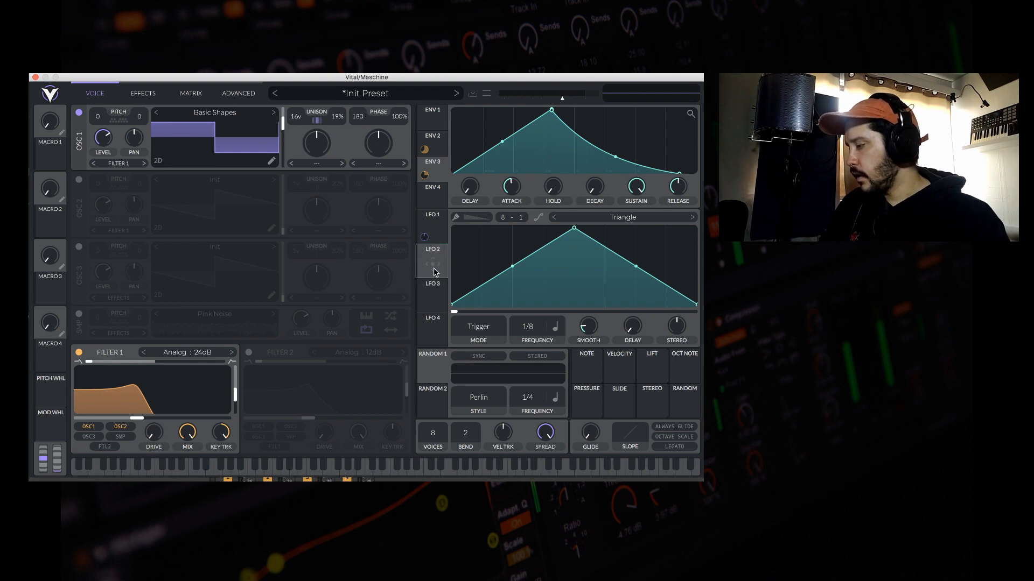
Step: Assign LFO 2 to Oscillator 1's unison detune and set its shape to Growing Oscillations at a frequency of 1/1
{"action": "left_click_drag", "start_coordinate": [433, 271], "coordinate": [331, 116]}
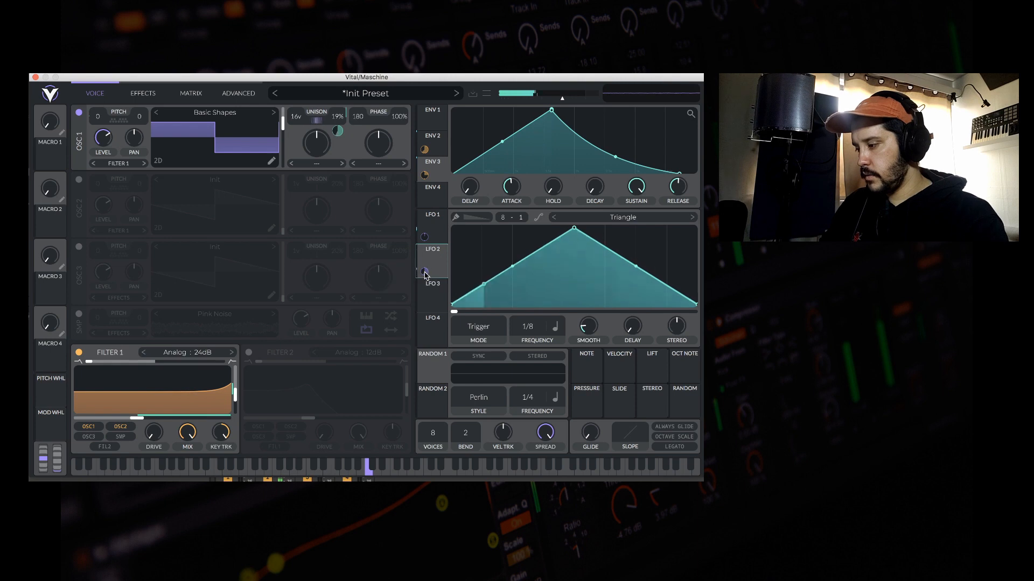
{"action": "left_click", "coordinate": [623, 217]}
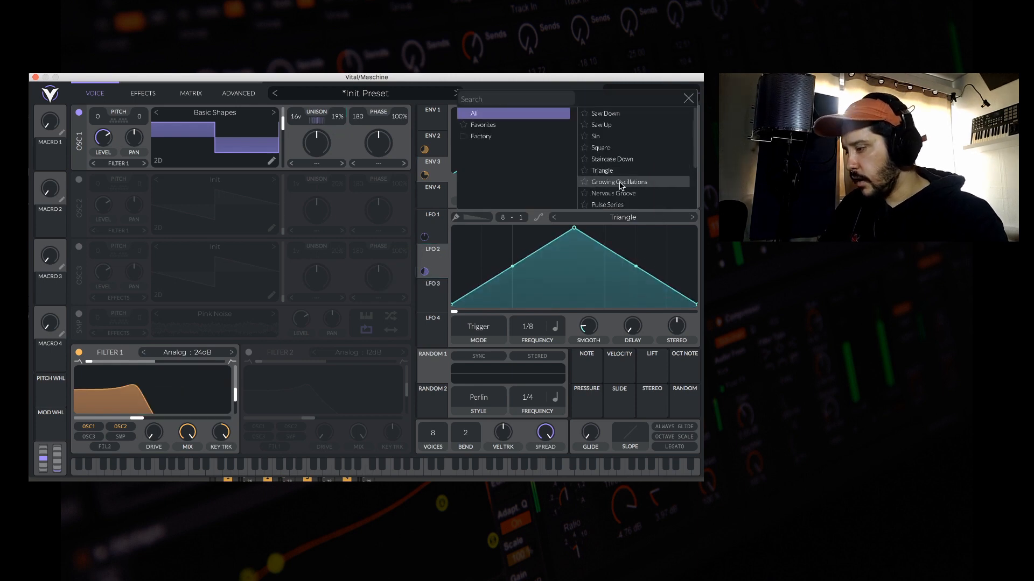
{"action": "left_click", "coordinate": [625, 183]}
{"action": "scroll", "coordinate": [531, 334], "scroll_direction": "down", "scroll_amount": 3}
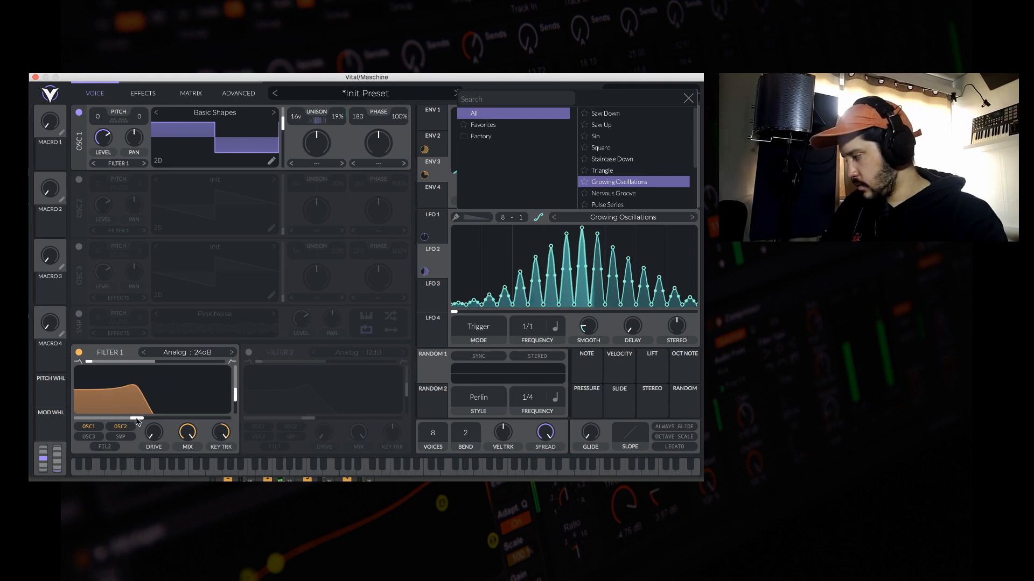
Step: Shorten Envelope 2's attack and decay and drop its sustain to zero
{"action": "left_click", "coordinate": [433, 141]}
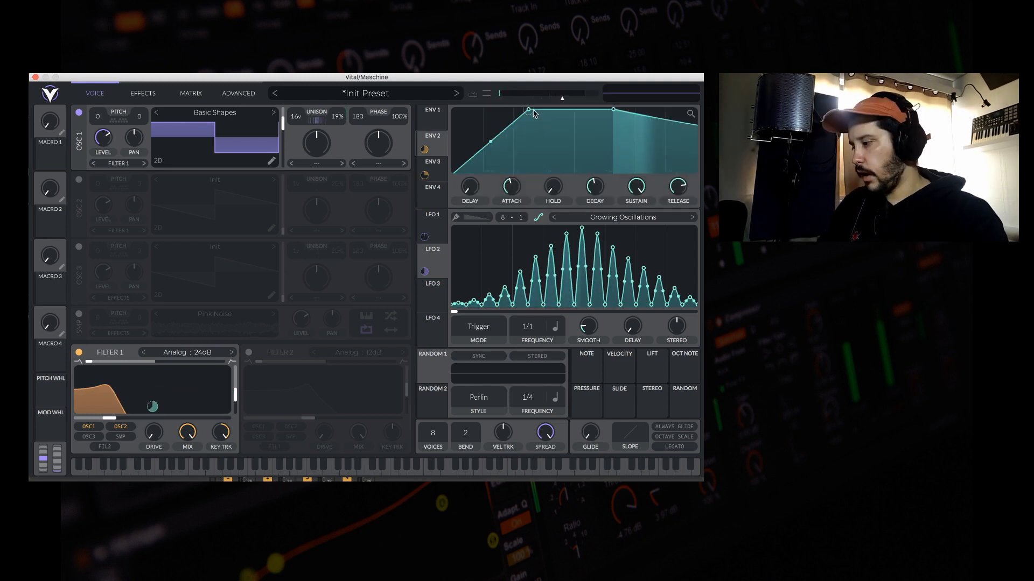
{"action": "left_click_drag", "start_coordinate": [533, 112], "coordinate": [497, 110]}
{"action": "left_click_drag", "start_coordinate": [592, 118], "coordinate": [510, 195]}
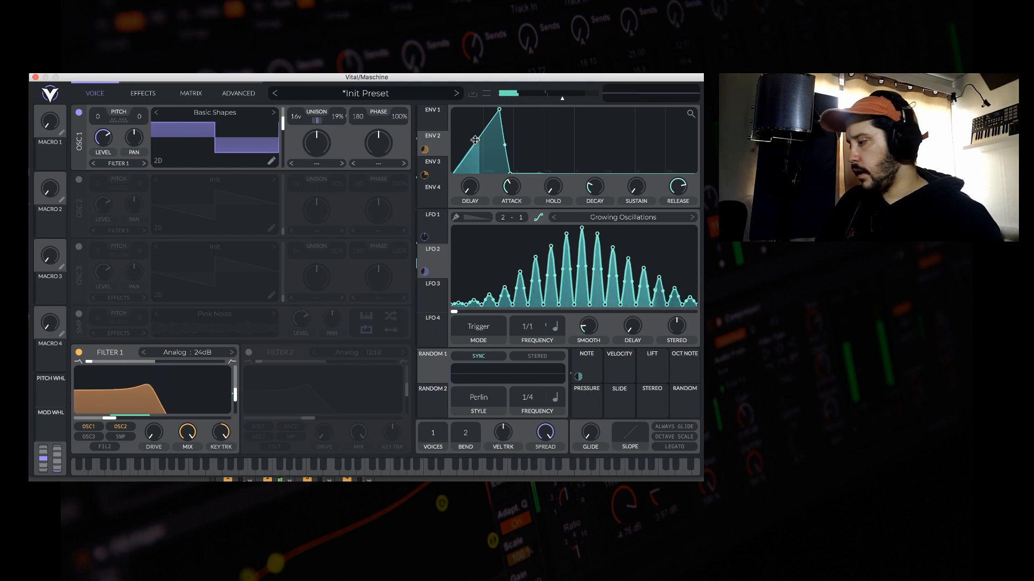
{"action": "left_click_drag", "start_coordinate": [496, 115], "coordinate": [459, 136]}
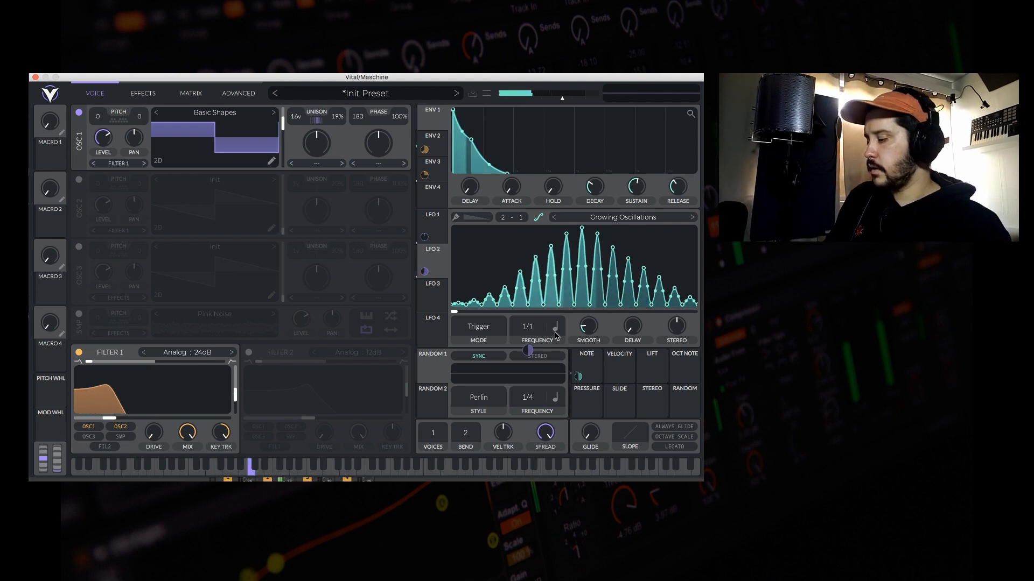
Step: Raise the polyphony to 18 voices
{"action": "left_click_drag", "start_coordinate": [432, 431], "coordinate": [431, 404]}
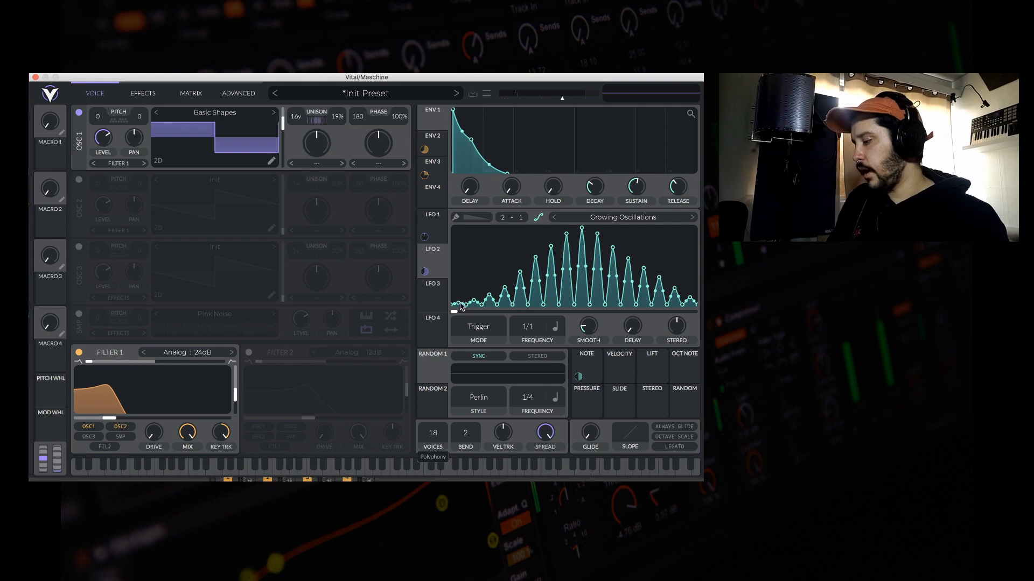
Step: Try a polyphony of 27 voices, and reset it to 8 voices
{"action": "left_click_drag", "start_coordinate": [429, 443], "coordinate": [436, 347]}
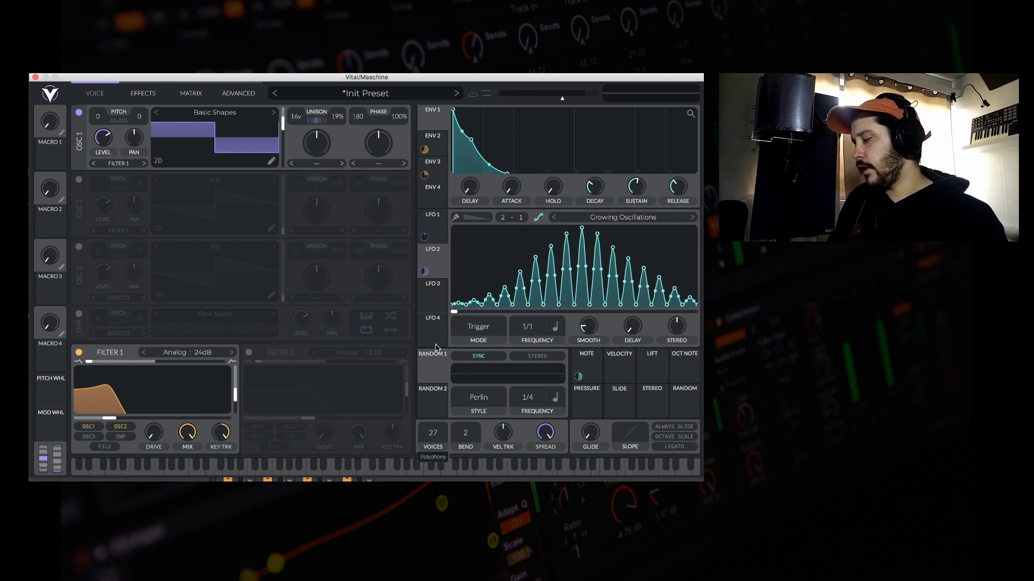
{"action": "double_click", "coordinate": [443, 438]}
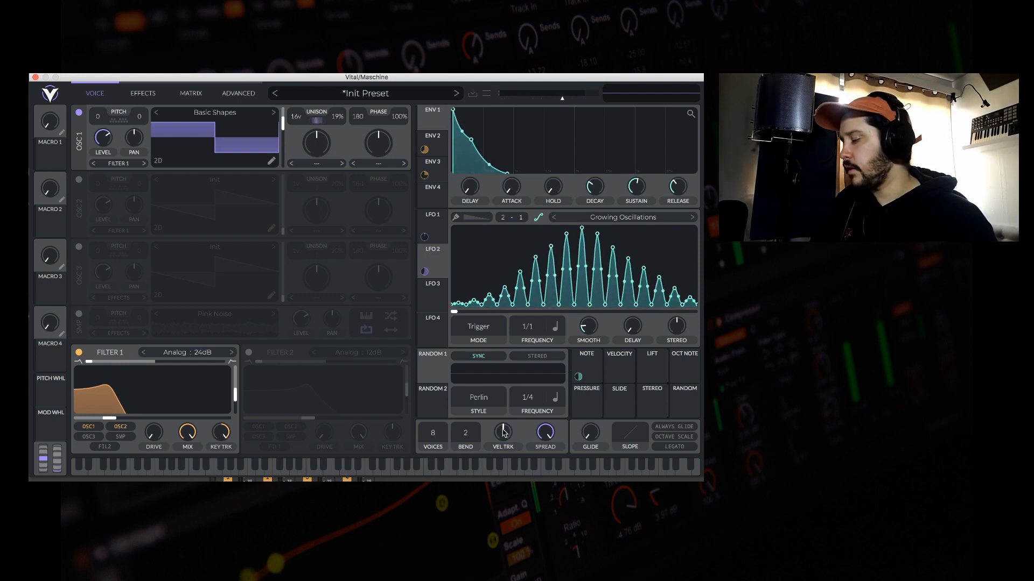
Step: Try lower velocity tracking and different stereo spread amounts, and restore them to 0% and 100%
{"action": "left_click_drag", "start_coordinate": [504, 432], "coordinate": [504, 444]}
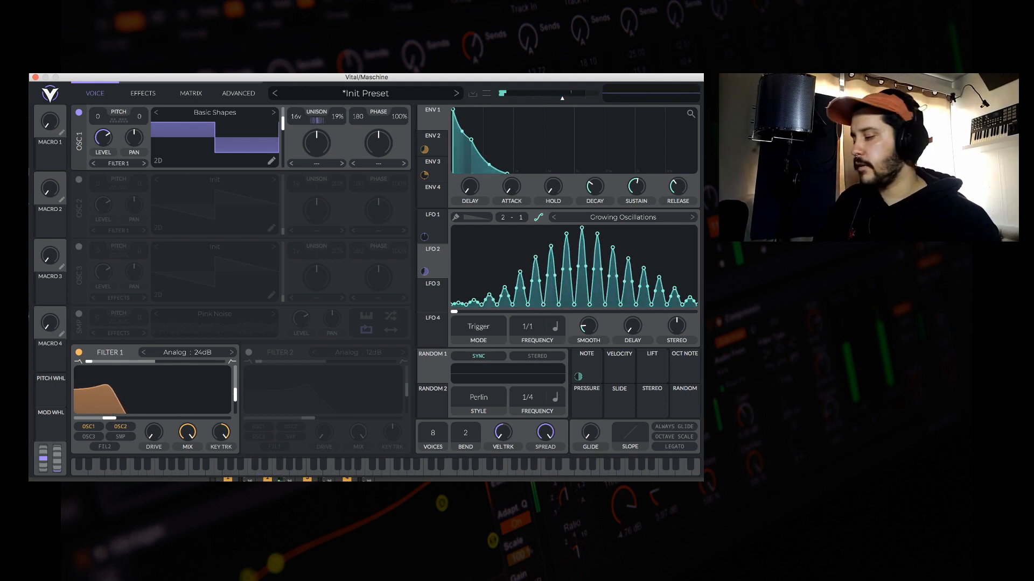
{"action": "left_click_drag", "start_coordinate": [509, 430], "coordinate": [506, 445]}
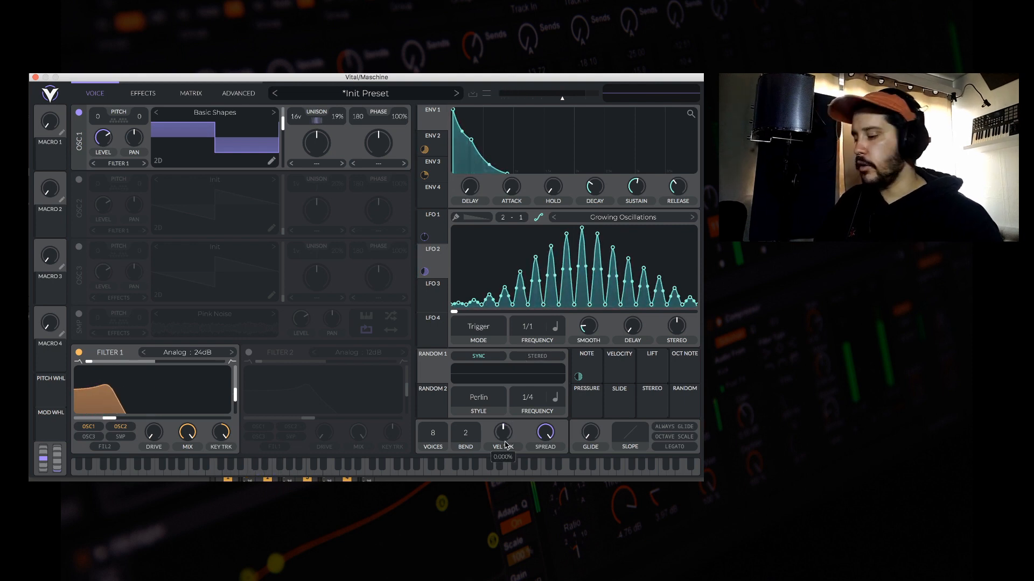
{"action": "left_click_drag", "start_coordinate": [550, 434], "coordinate": [548, 423]}
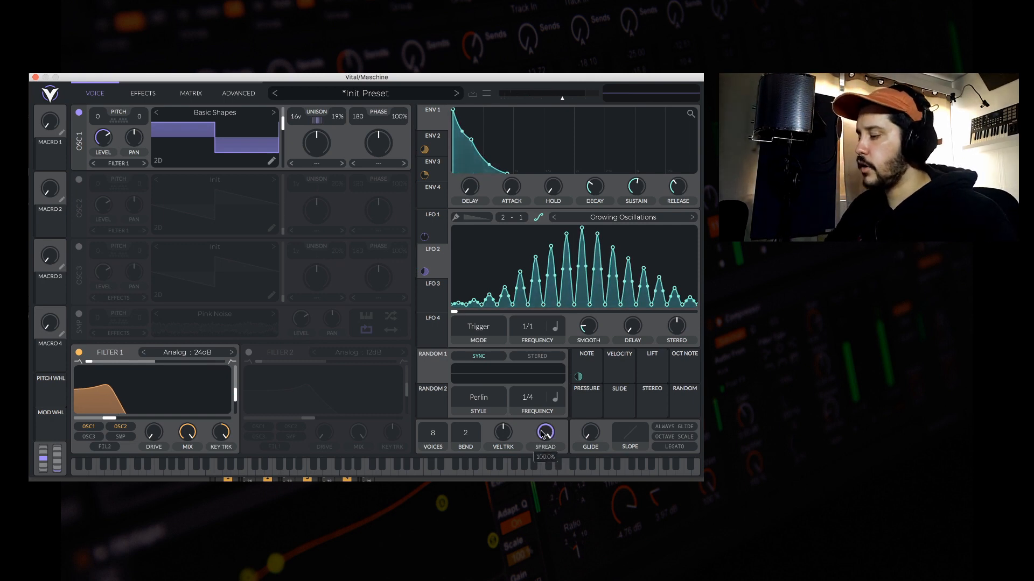
{"action": "left_click_drag", "start_coordinate": [530, 481], "coordinate": [564, 365]}
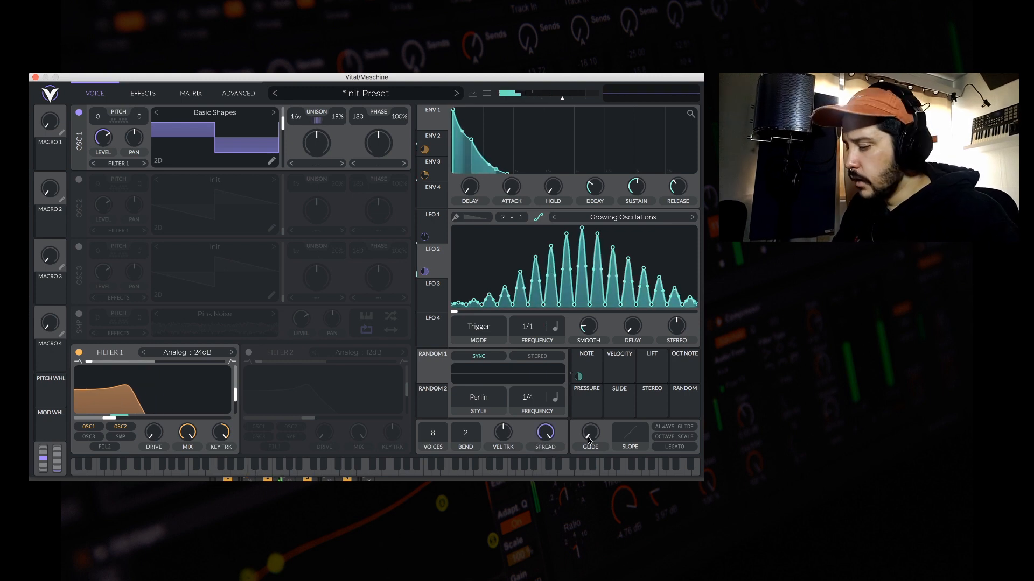
Step: Raise the glide time and try different amounts of pitch slide between notes
{"action": "left_click_drag", "start_coordinate": [590, 435], "coordinate": [593, 421]}
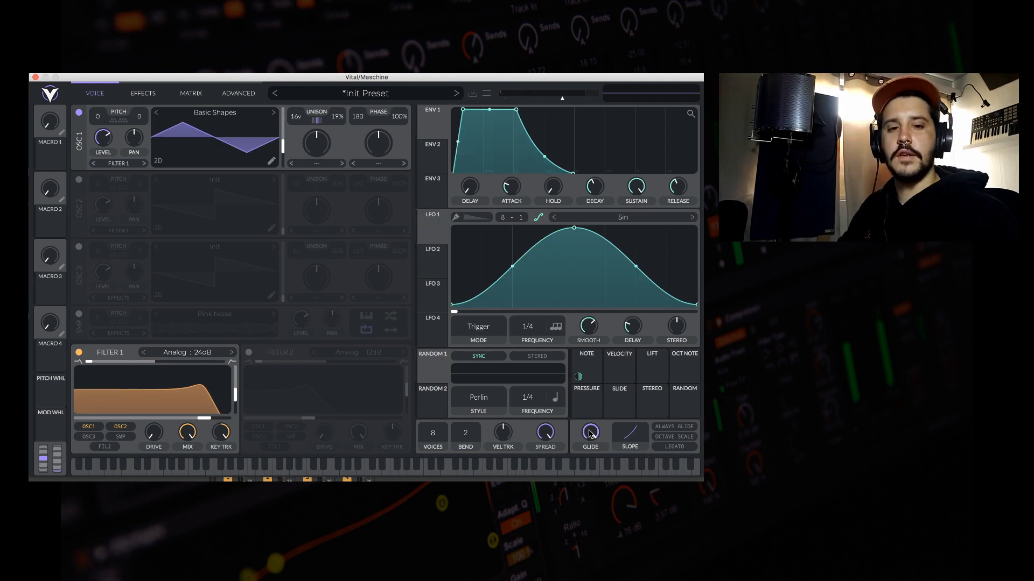
{"action": "mouse_move", "coordinate": [591, 433]}
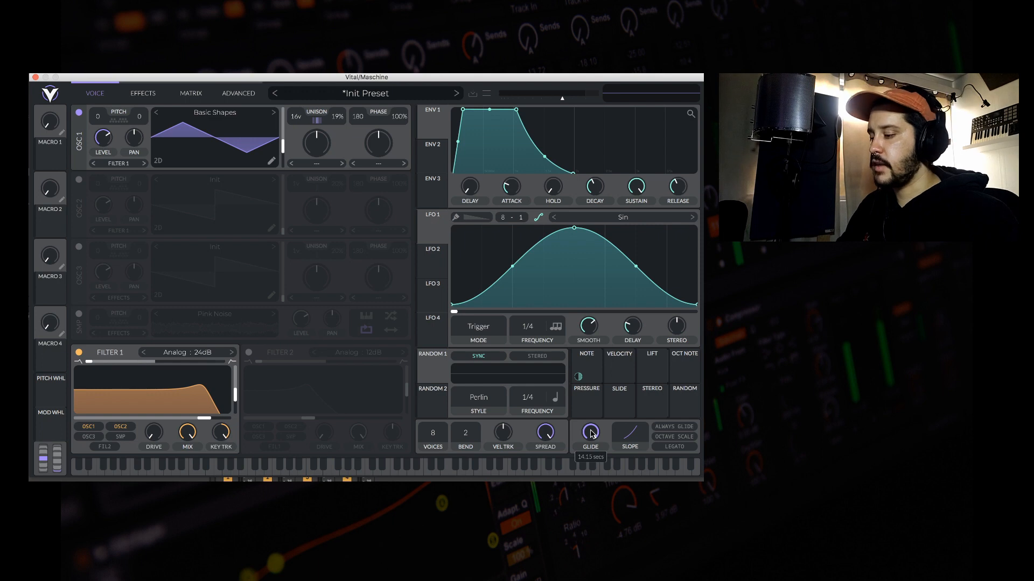
{"action": "left_click_drag", "start_coordinate": [587, 461], "coordinate": [589, 403]}
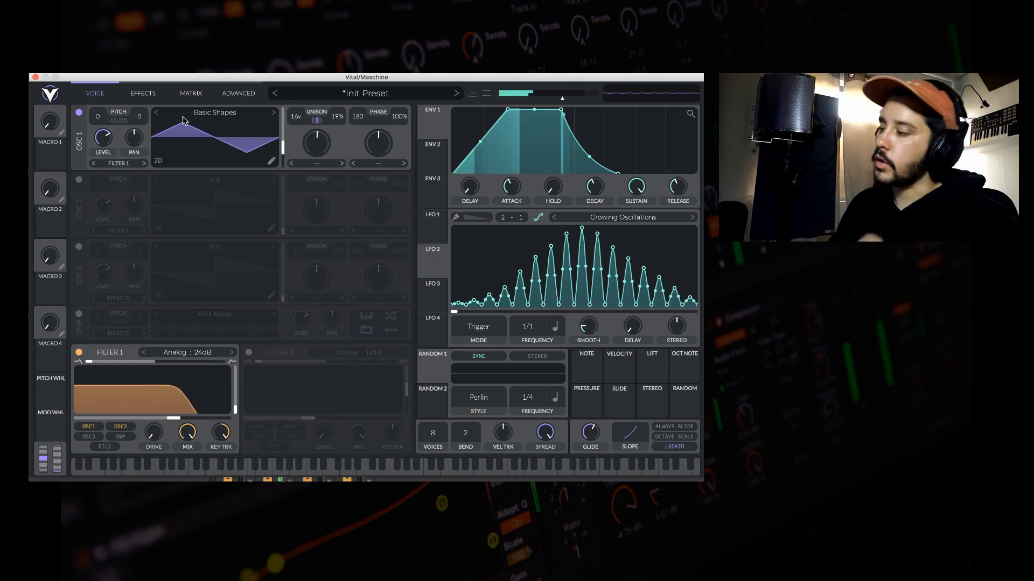
Step: Morph Oscillator 1's Basic Shapes wave to a sawtooth, and adjust Envelope 1's attack and lengthen its release
{"action": "scroll", "coordinate": [215, 125], "scroll_direction": "up", "scroll_amount": 2}
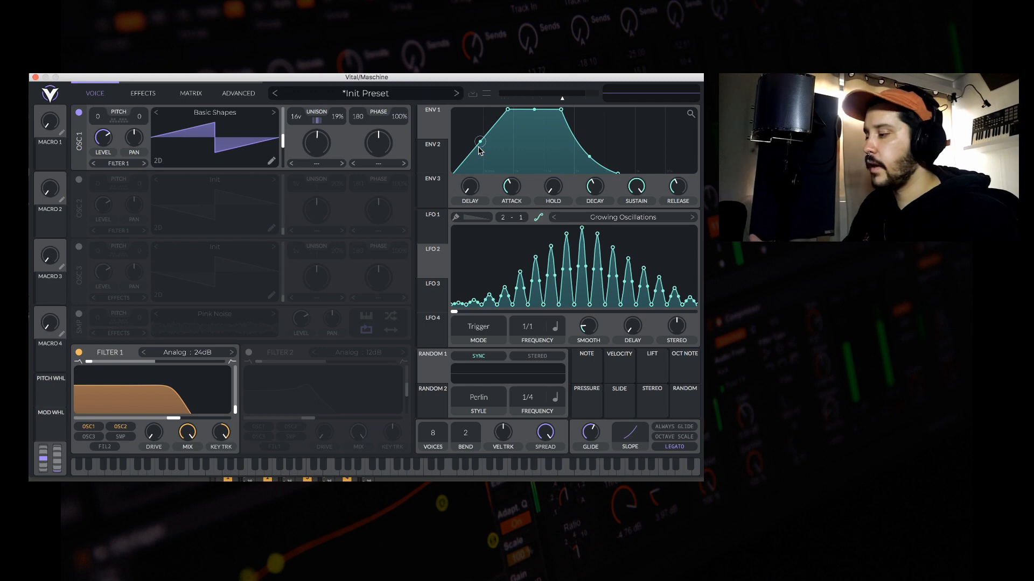
{"action": "left_click_drag", "start_coordinate": [508, 110], "coordinate": [485, 112]}
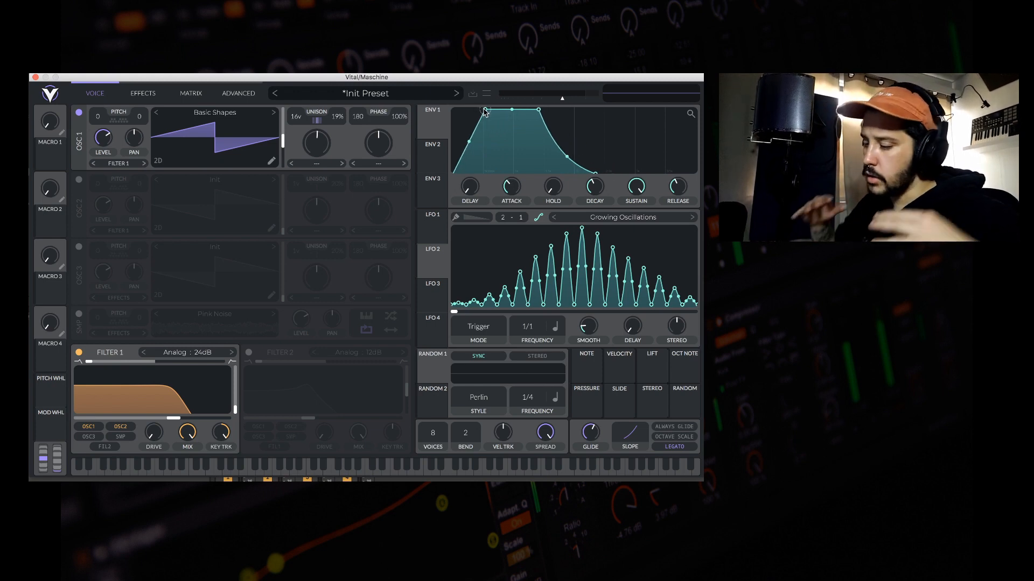
{"action": "left_click_drag", "start_coordinate": [484, 111], "coordinate": [505, 120]}
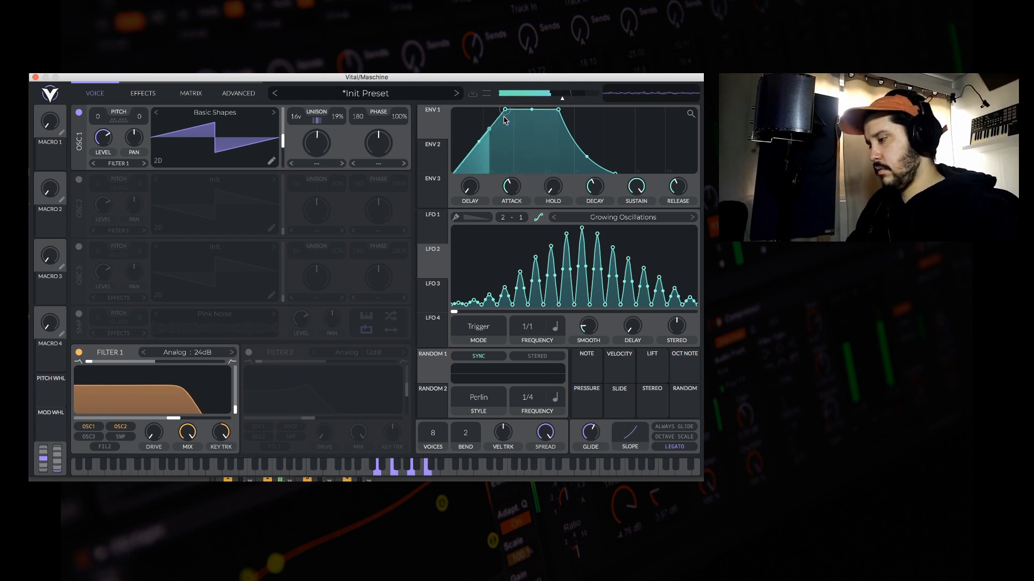
{"action": "left_click_drag", "start_coordinate": [616, 172], "coordinate": [632, 174]}
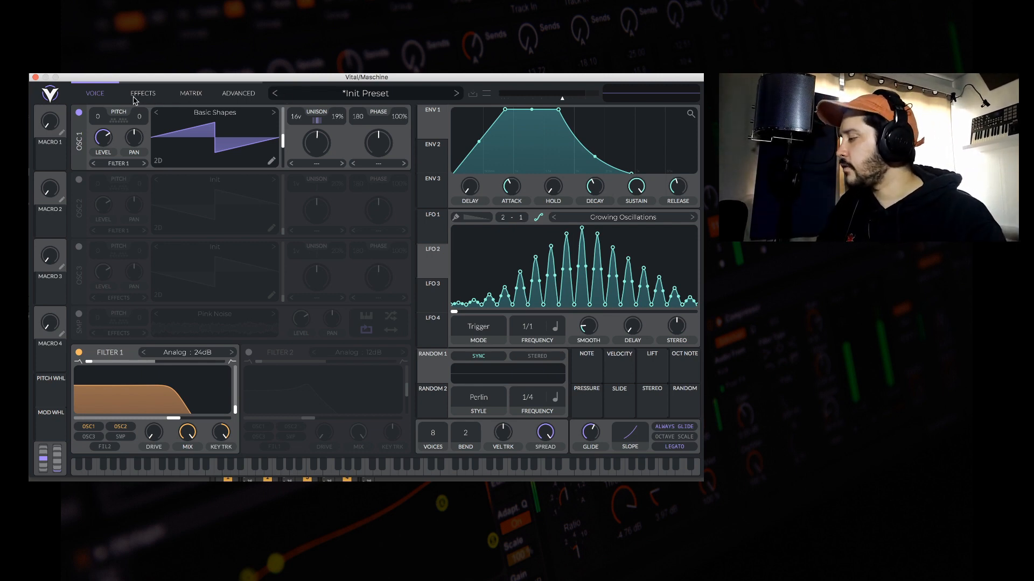
Step: Enable the Chorus effect and try its depth at nearly 100%
{"action": "left_click", "coordinate": [151, 97]}
{"action": "left_click", "coordinate": [183, 99]}
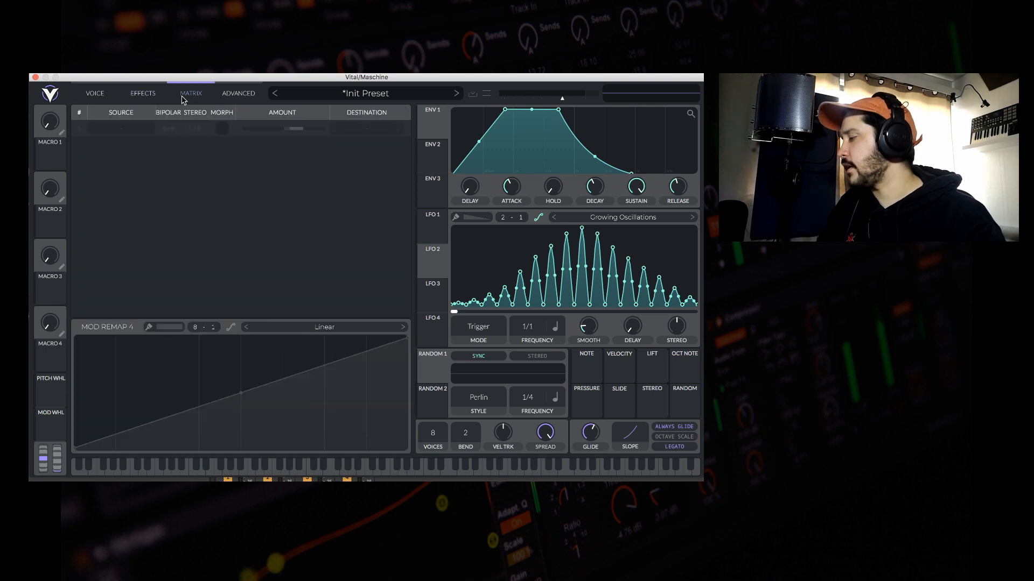
{"action": "left_click", "coordinate": [144, 95]}
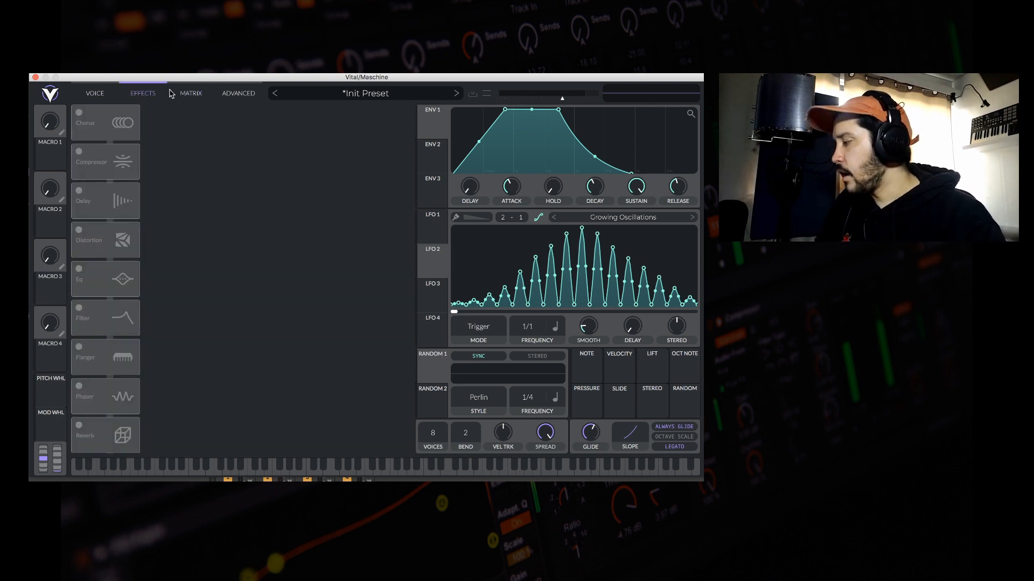
{"action": "left_click", "coordinate": [98, 129]}
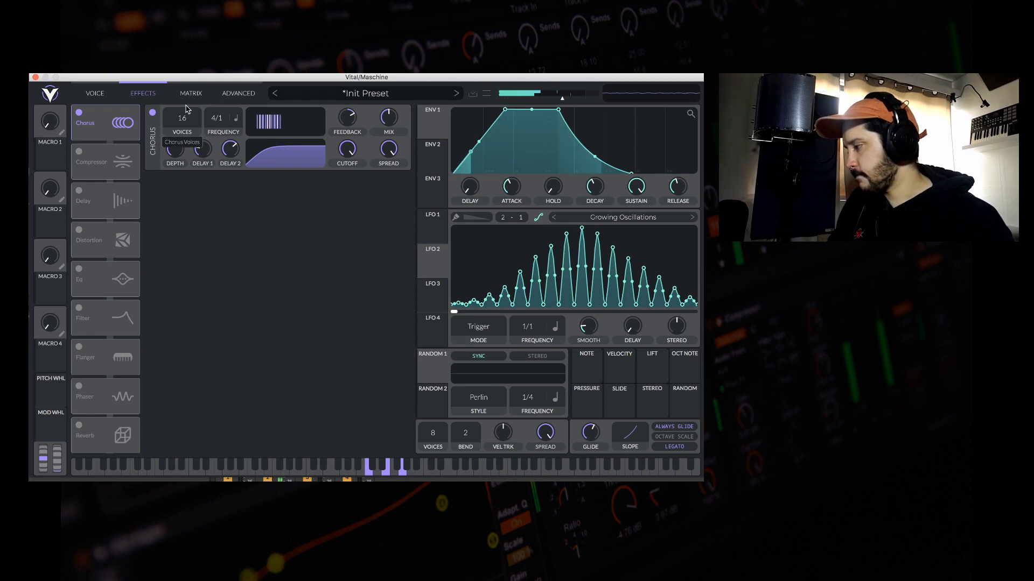
{"action": "left_click_drag", "start_coordinate": [170, 155], "coordinate": [171, 127]}
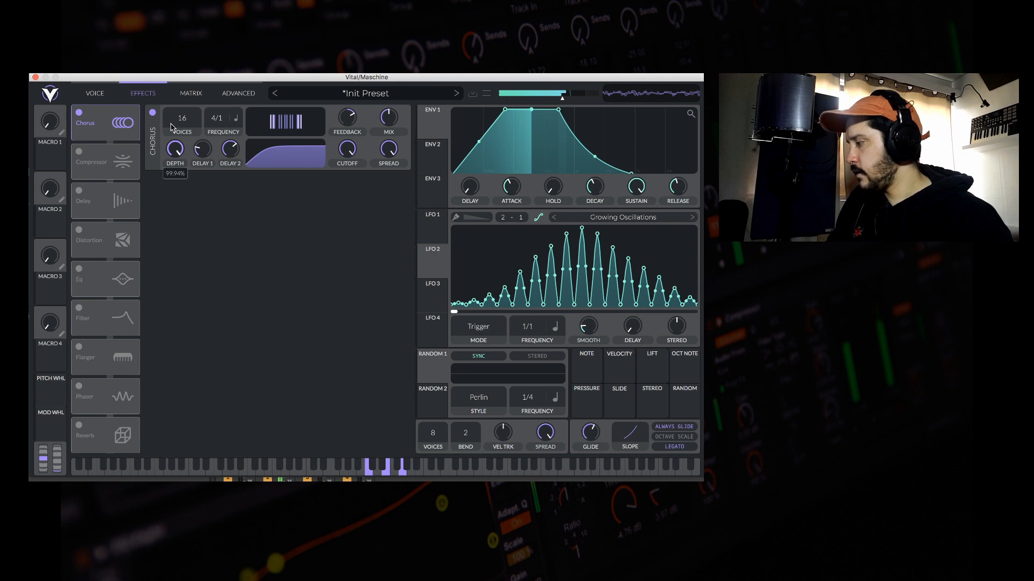
Step: Enable the Delay, Flanger and Reverb effects
{"action": "left_click", "coordinate": [79, 190]}
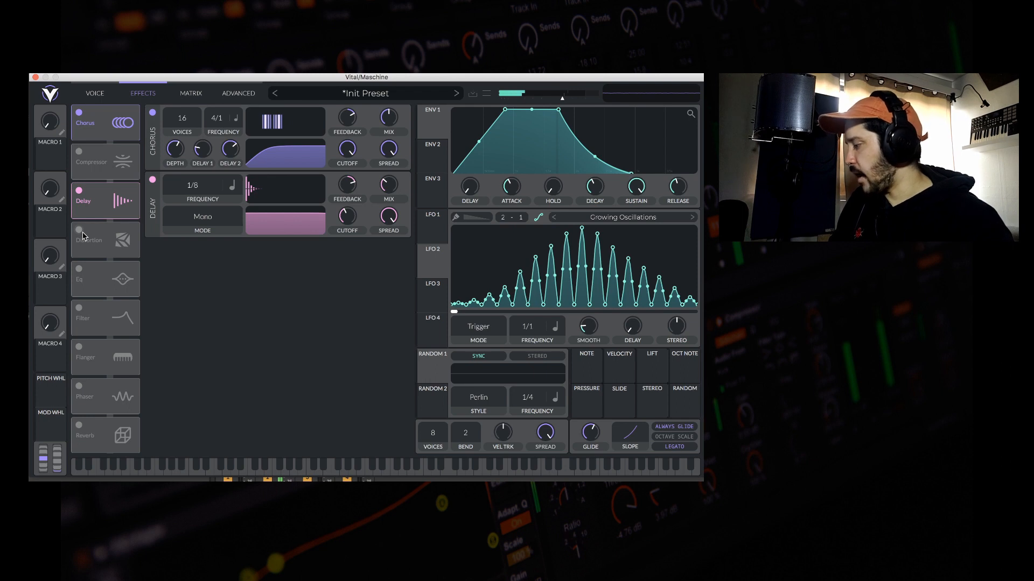
{"action": "left_click", "coordinate": [78, 347]}
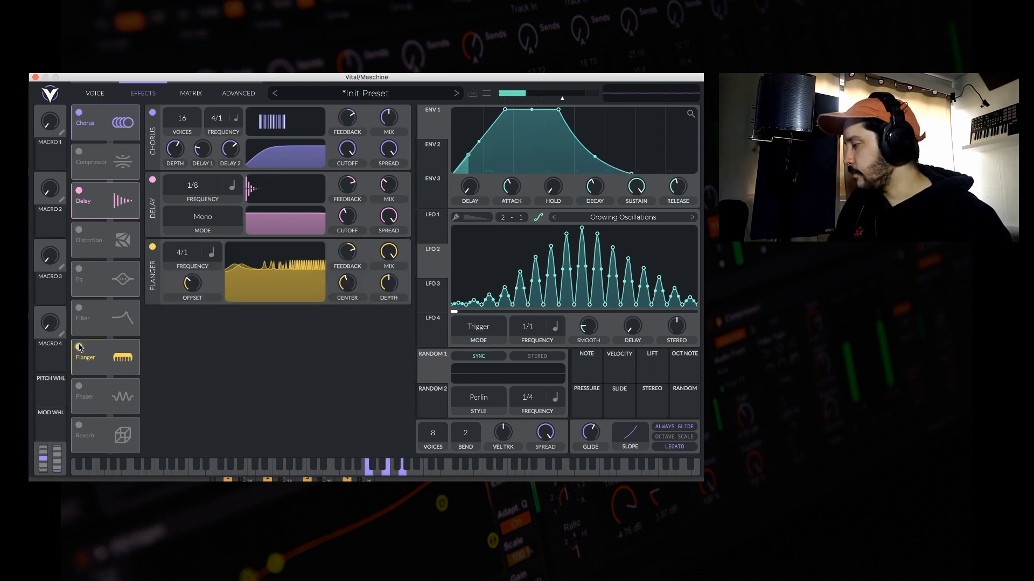
{"action": "left_click", "coordinate": [79, 425]}
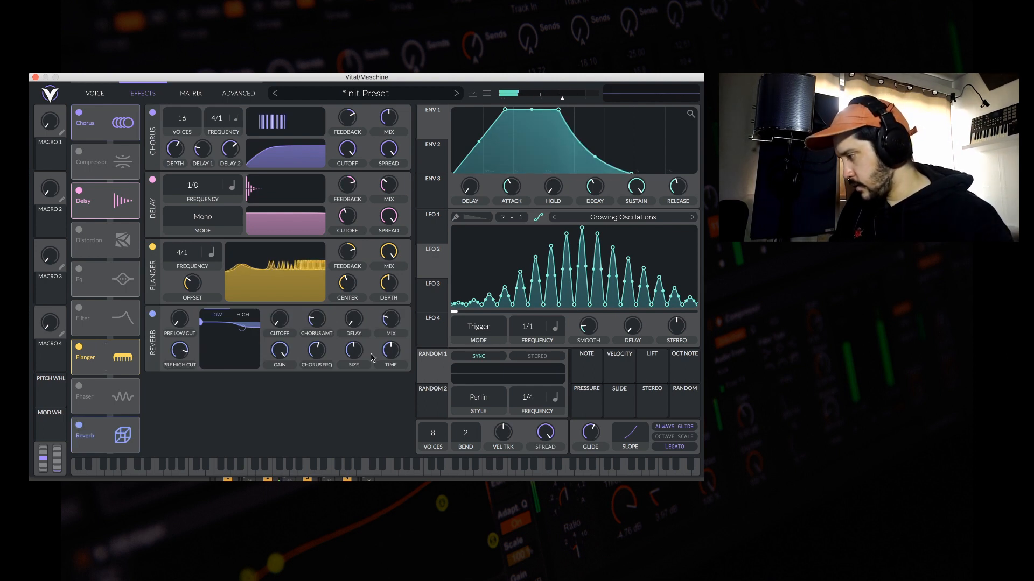
Step: Raise the reverb's mix and bypass the flanger
{"action": "left_click_drag", "start_coordinate": [392, 322], "coordinate": [393, 309]}
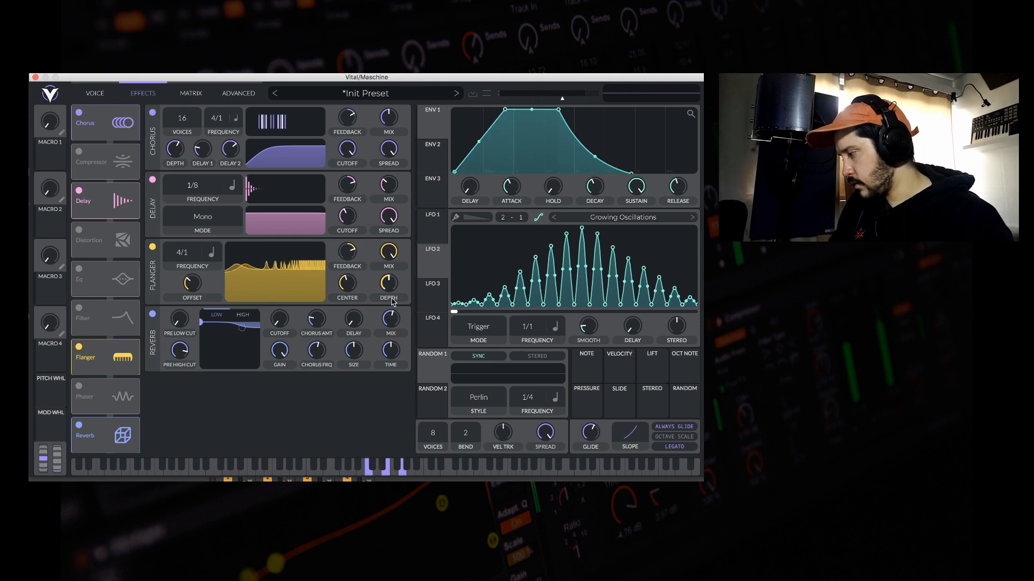
{"action": "left_click", "coordinate": [153, 248]}
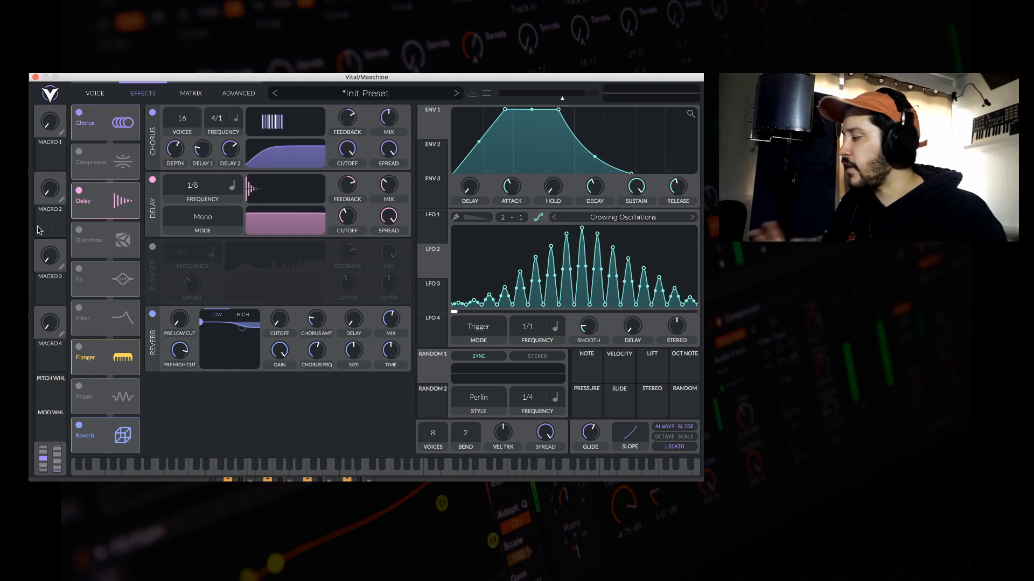
Step: Return to the voice settings and reshape Envelope 2's attack stage
{"action": "left_click", "coordinate": [96, 94]}
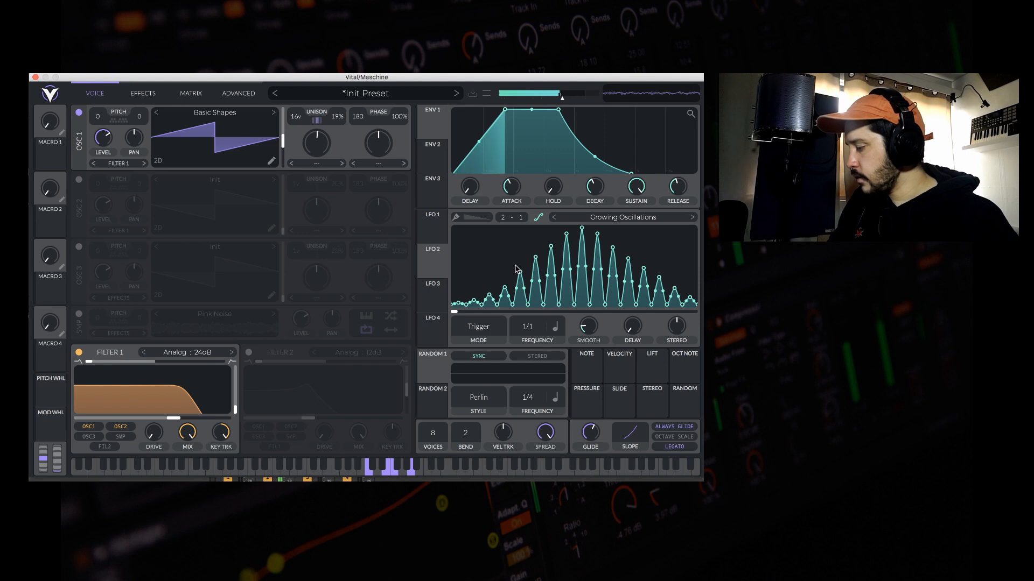
{"action": "left_click", "coordinate": [432, 145]}
{"action": "left_click_drag", "start_coordinate": [463, 159], "coordinate": [549, 108]}
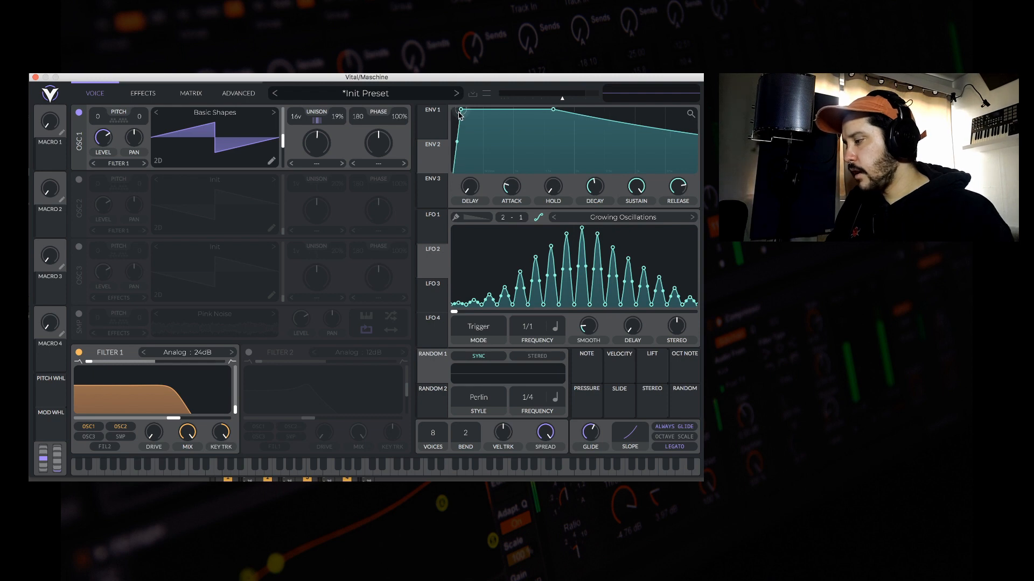
Step: Assign Envelope 2 to Filter 1's cutoff with an amount of 37.61 and check the routing in the modulation matrix
{"action": "left_click_drag", "start_coordinate": [432, 157], "coordinate": [111, 418]}
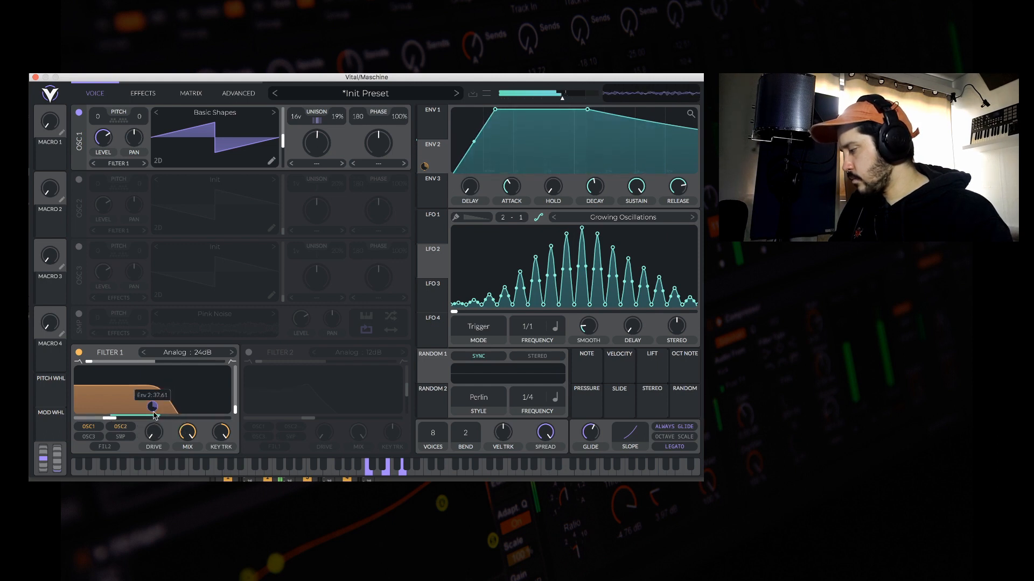
{"action": "left_click_drag", "start_coordinate": [57, 457], "coordinate": [38, 468]}
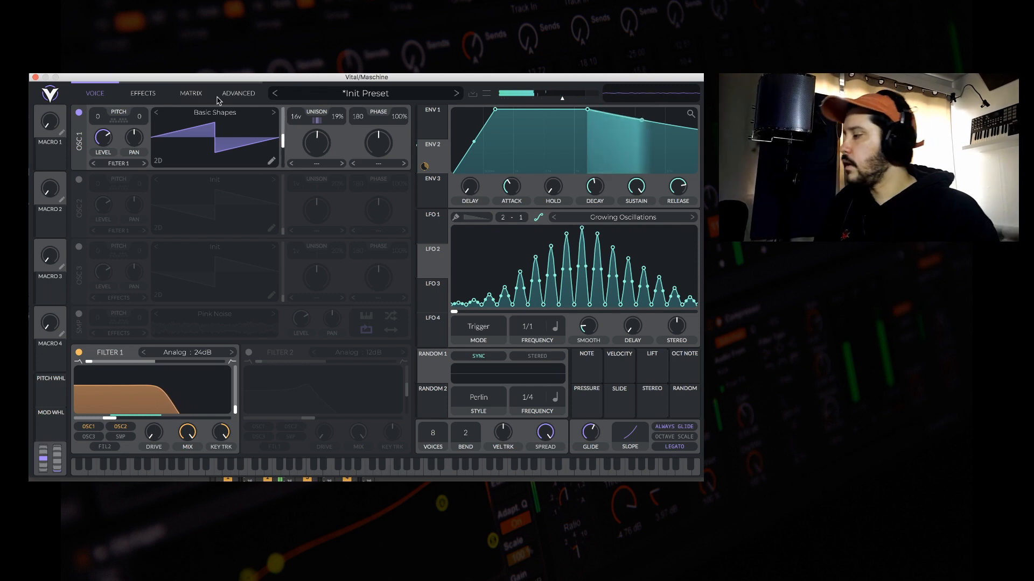
{"action": "left_click", "coordinate": [195, 97]}
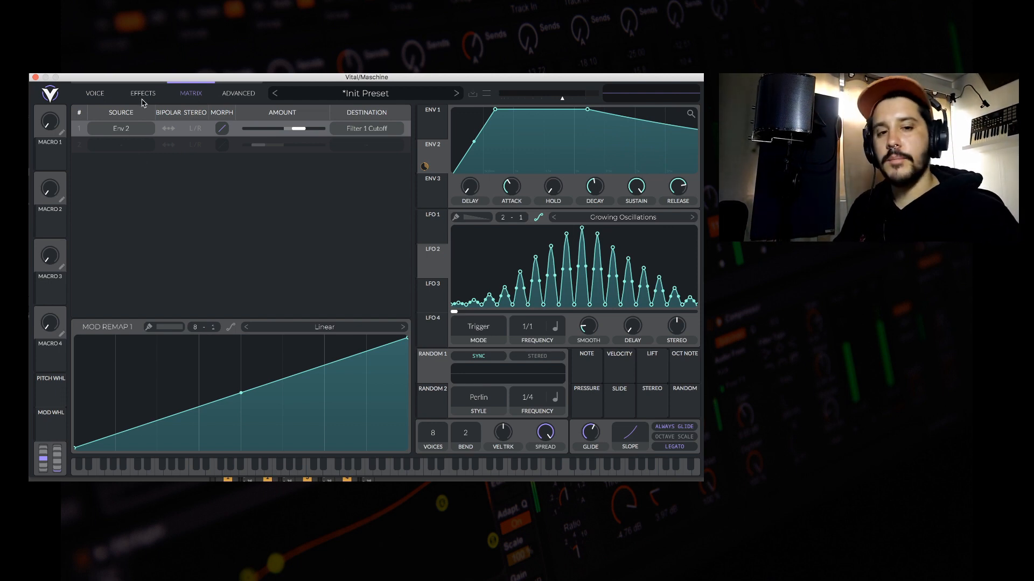
{"action": "left_click", "coordinate": [102, 96]}
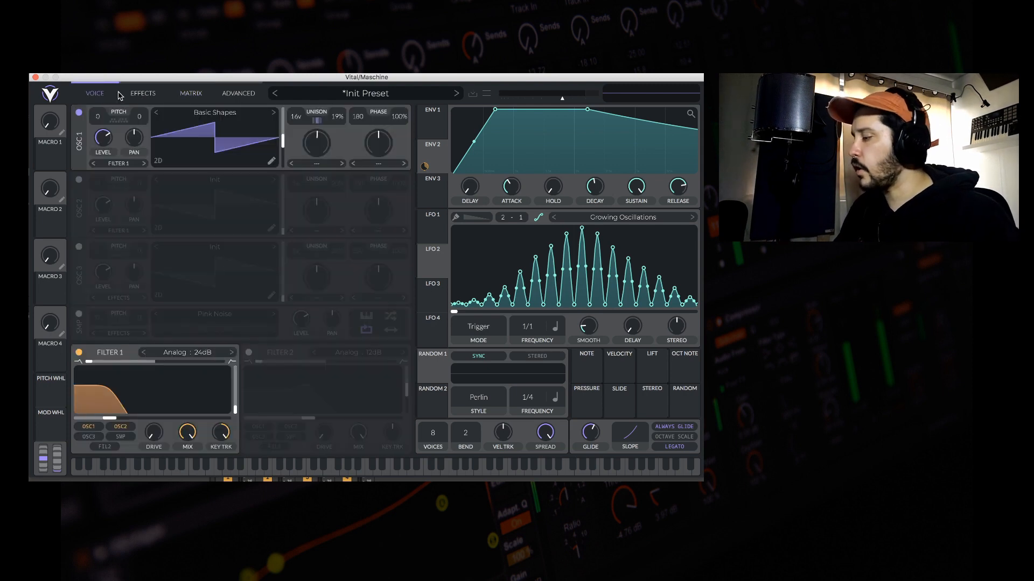
Step: Assign LFO 1 to Oscillator 1's pan and LFO 2 to its unison voices, and check both routings in the matrix
{"action": "left_click", "coordinate": [433, 230]}
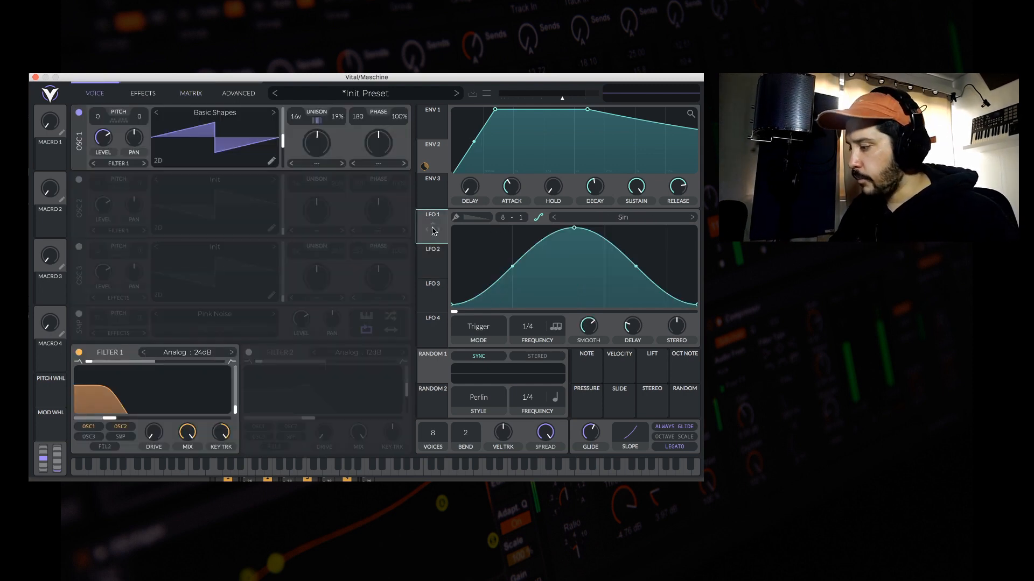
{"action": "left_click", "coordinate": [433, 125]}
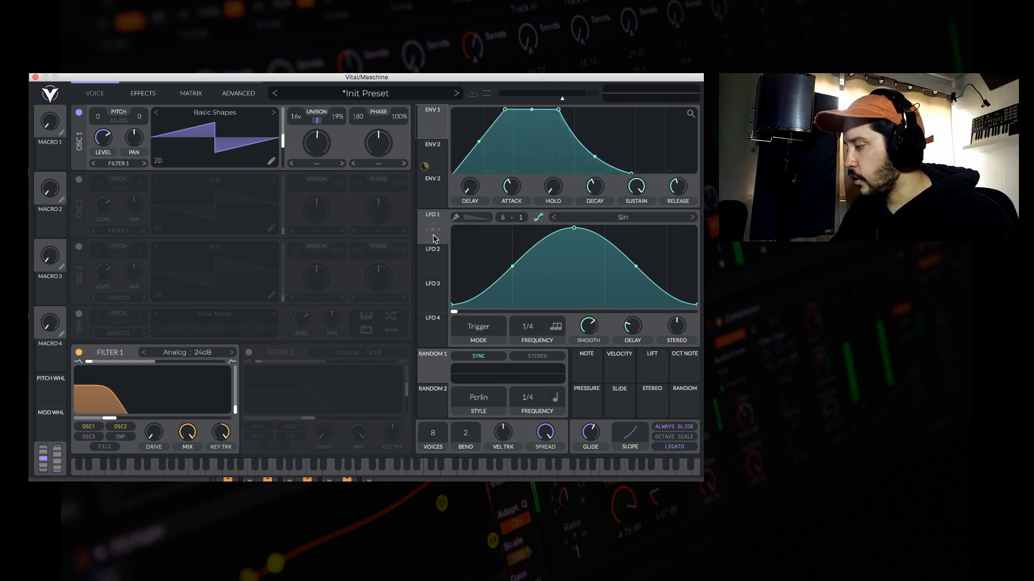
{"action": "left_click_drag", "start_coordinate": [434, 235], "coordinate": [139, 138]}
{"action": "left_click", "coordinate": [432, 261]}
{"action": "left_click_drag", "start_coordinate": [314, 122], "coordinate": [295, 121]}
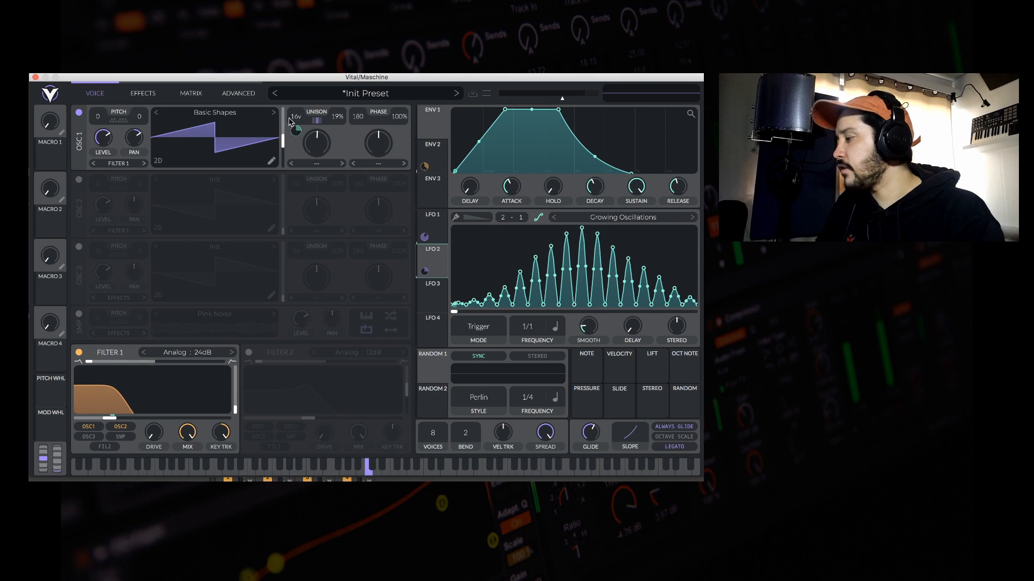
{"action": "left_click", "coordinate": [191, 93]}
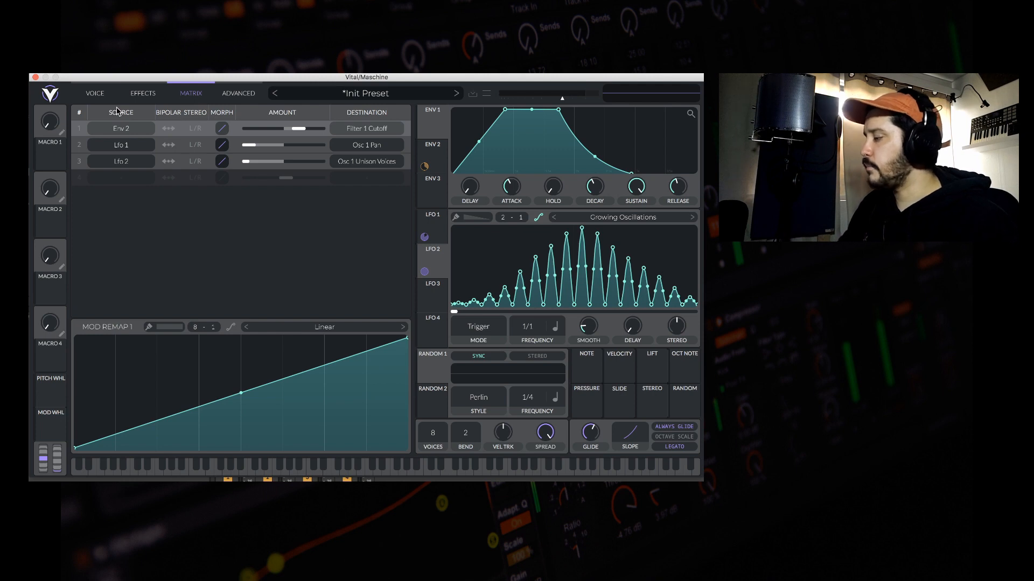
{"action": "left_click", "coordinate": [98, 94]}
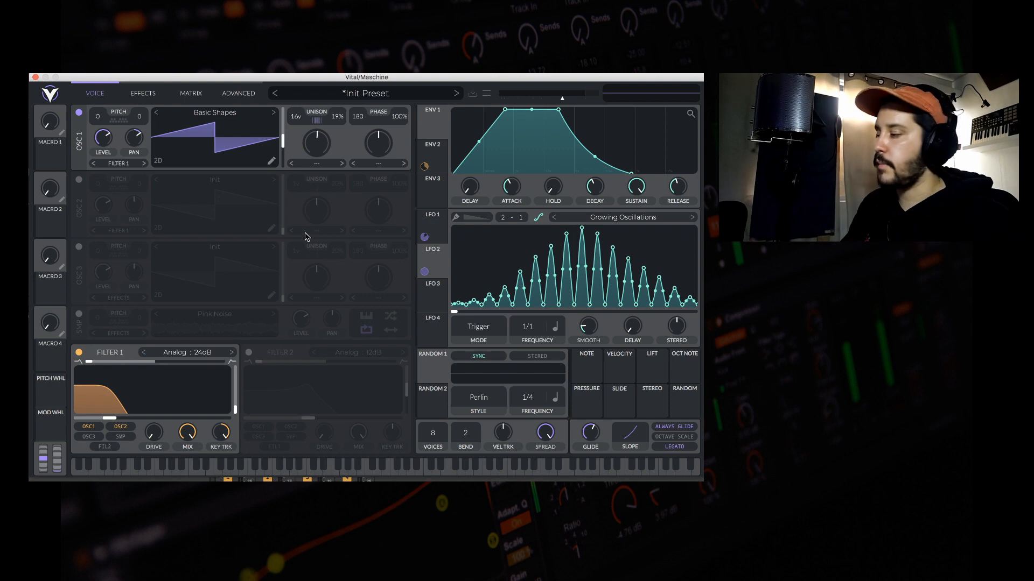
Step: Add a modulation matrix routing from Envelope 1 to the reverb's mix and return to the voice settings
{"action": "left_click", "coordinate": [192, 94]}
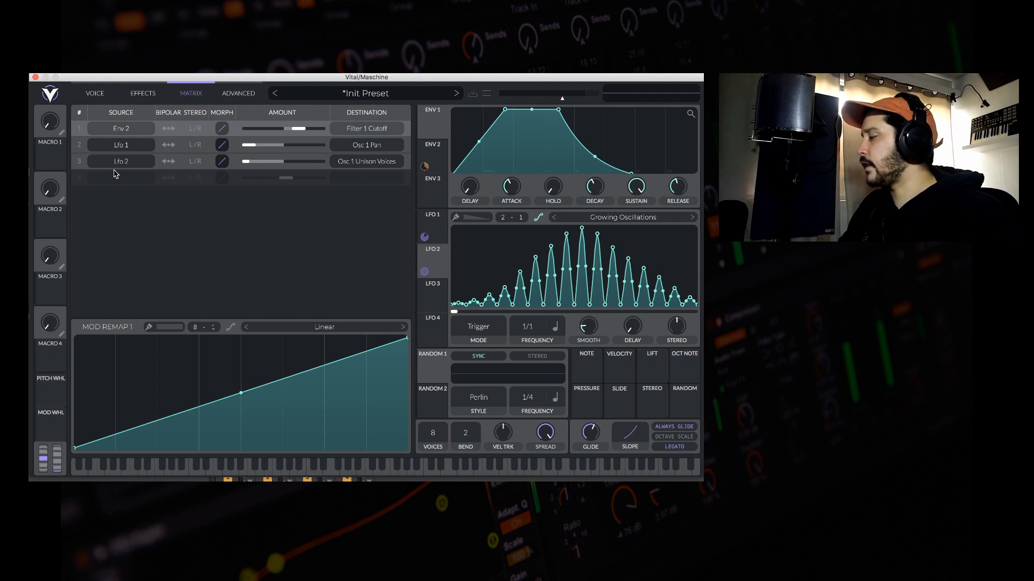
{"action": "left_click", "coordinate": [116, 178]}
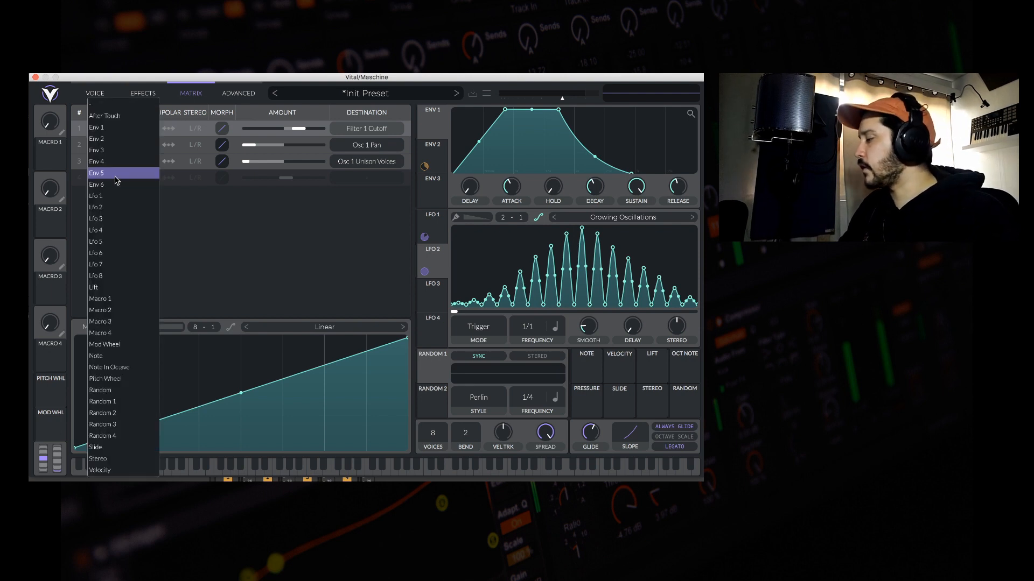
{"action": "left_click", "coordinate": [113, 127]}
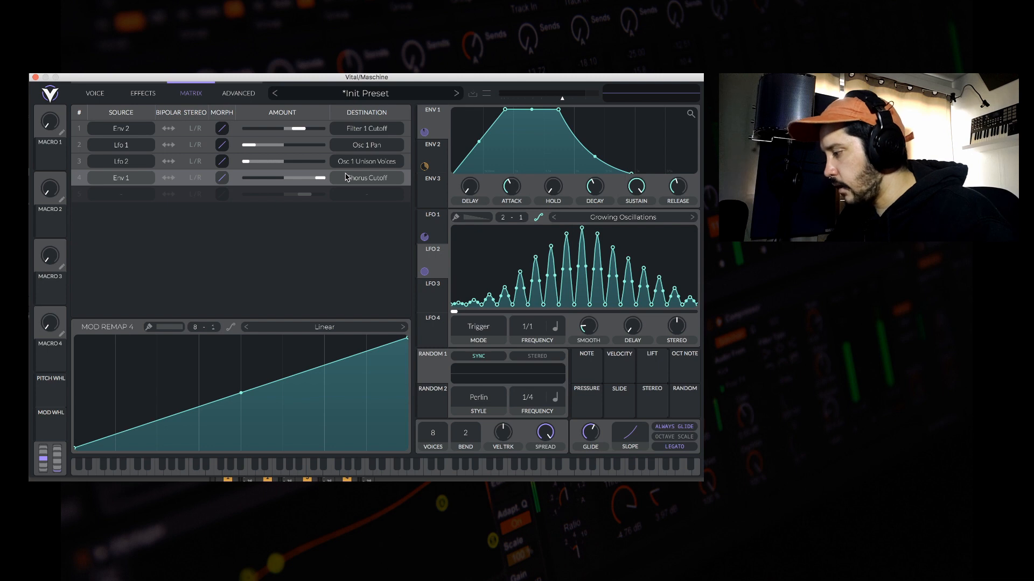
{"action": "left_click", "coordinate": [346, 178]}
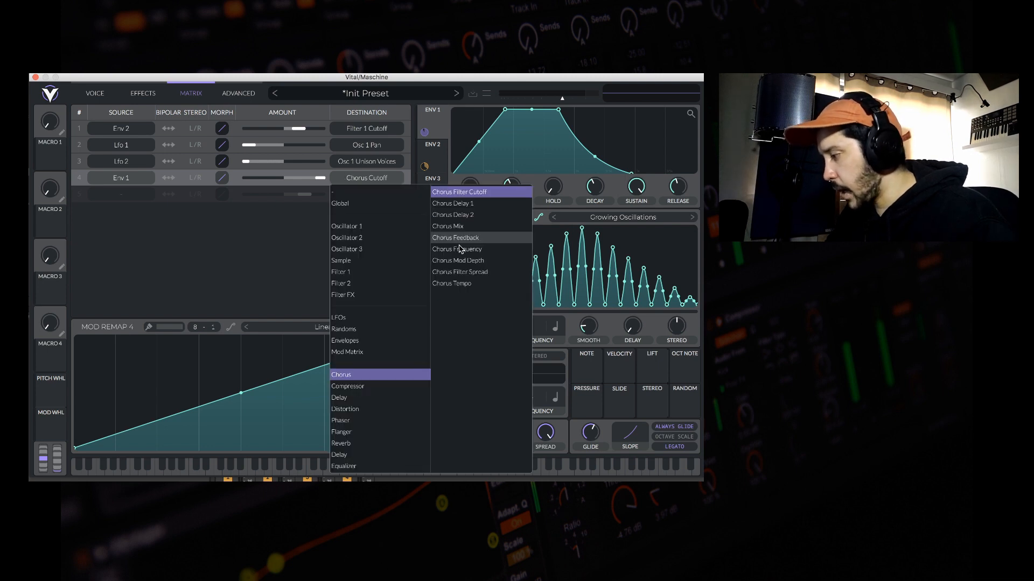
{"action": "left_click", "coordinate": [341, 443]}
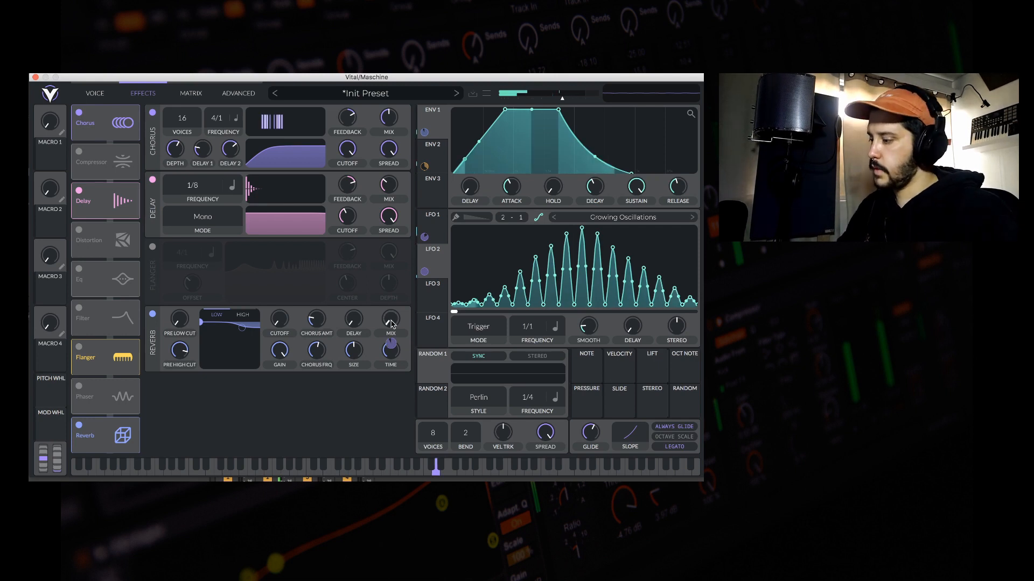
{"action": "left_click", "coordinate": [95, 94]}
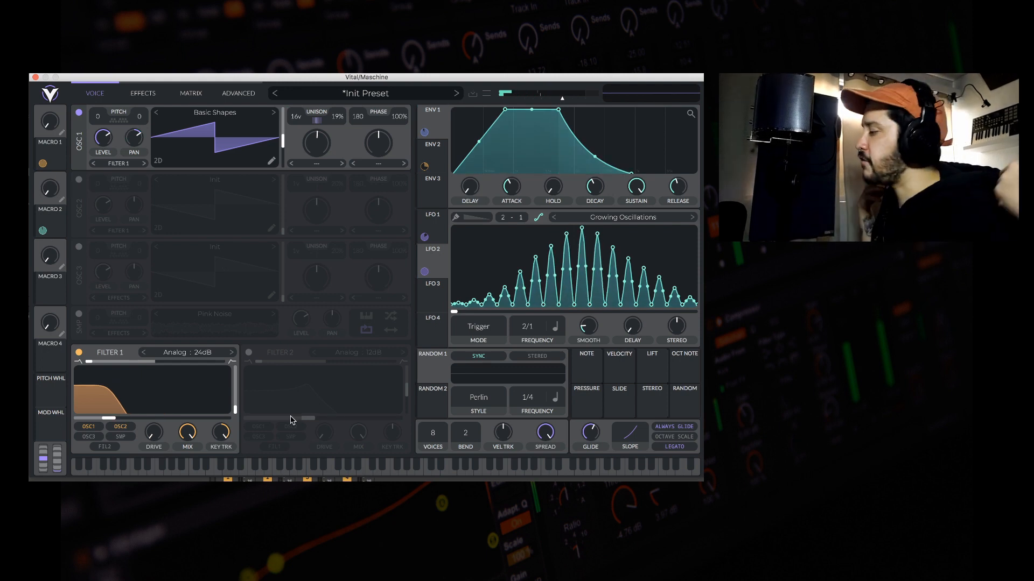